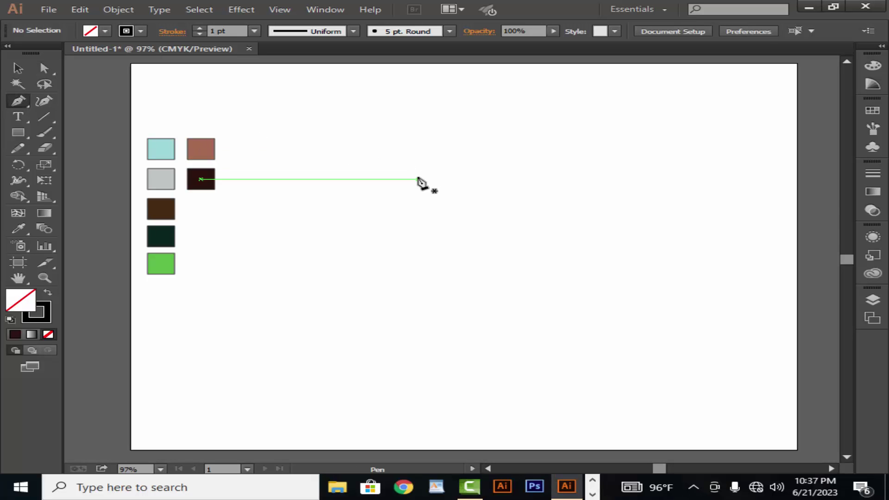
# - Draw a closed four-point trapezoid roof outline near the page centre
pyautogui.click(417, 179)
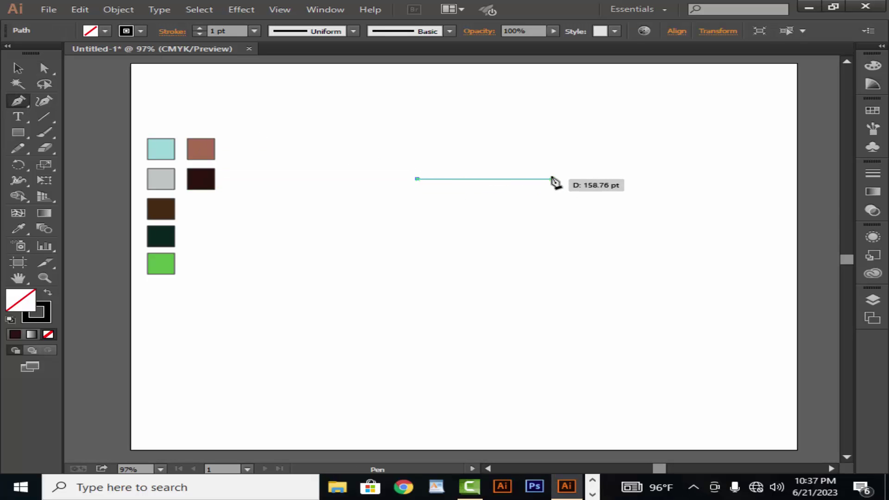
pyautogui.click(552, 179)
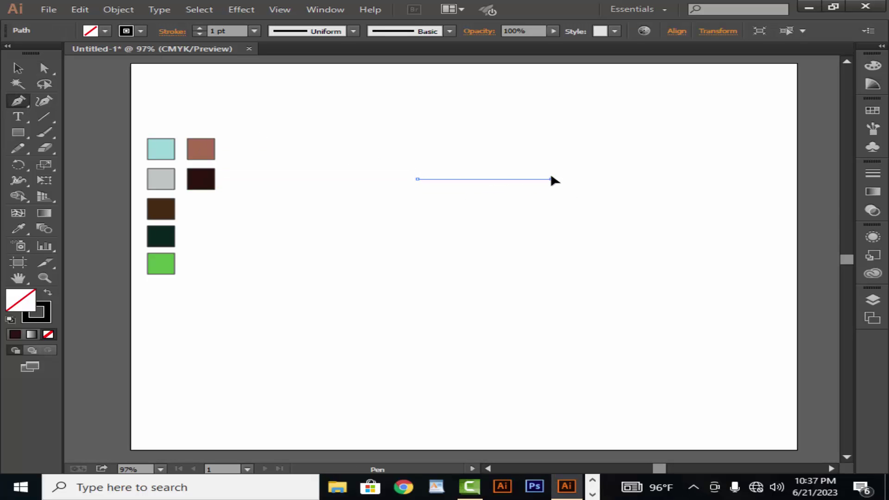
pyautogui.click(581, 242)
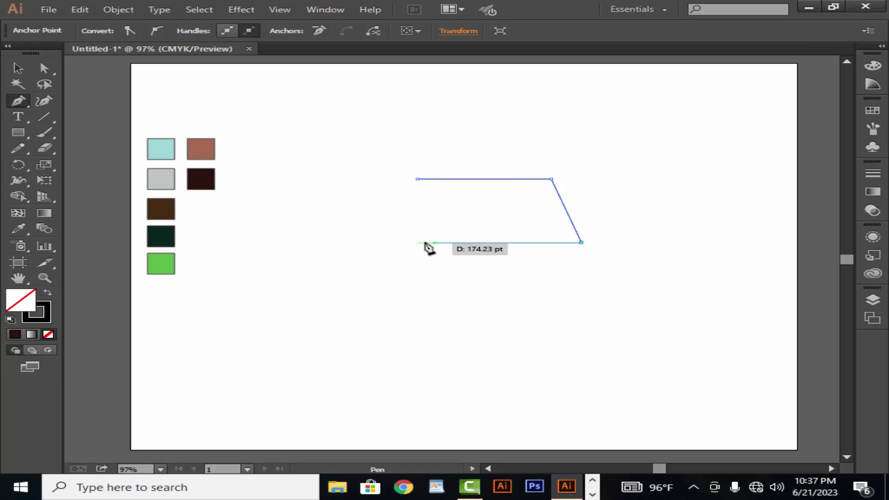
pyautogui.click(380, 243)
pyautogui.click(417, 179)
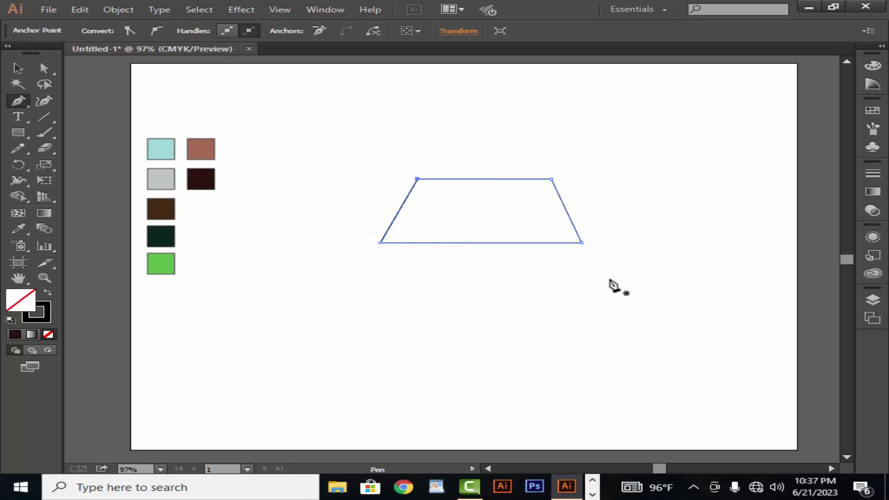
# - Round both bottom corners of the roof to about 10 pt
pyautogui.click(44, 68)
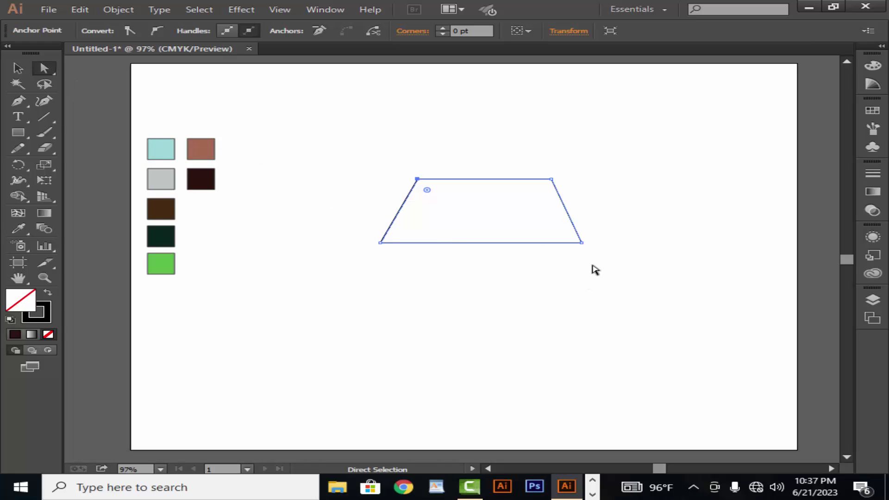
pyautogui.moveTo(581, 242); pyautogui.dragTo(587, 242)
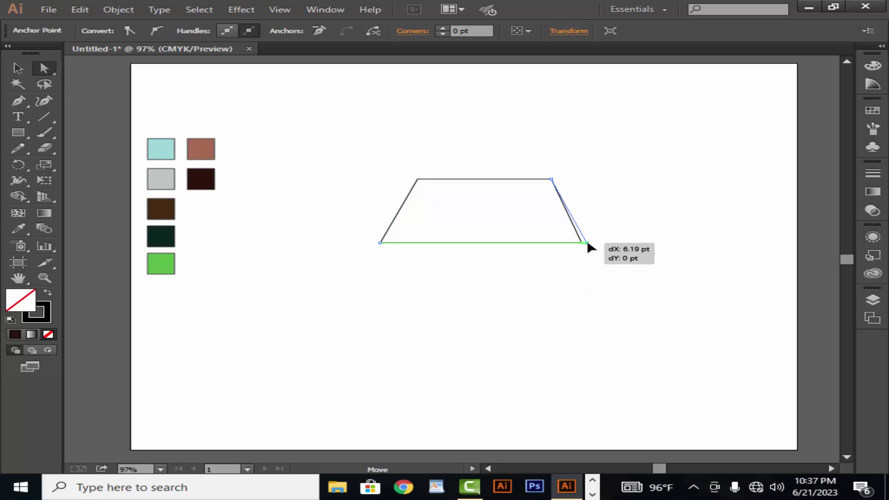
pyautogui.click(549, 278)
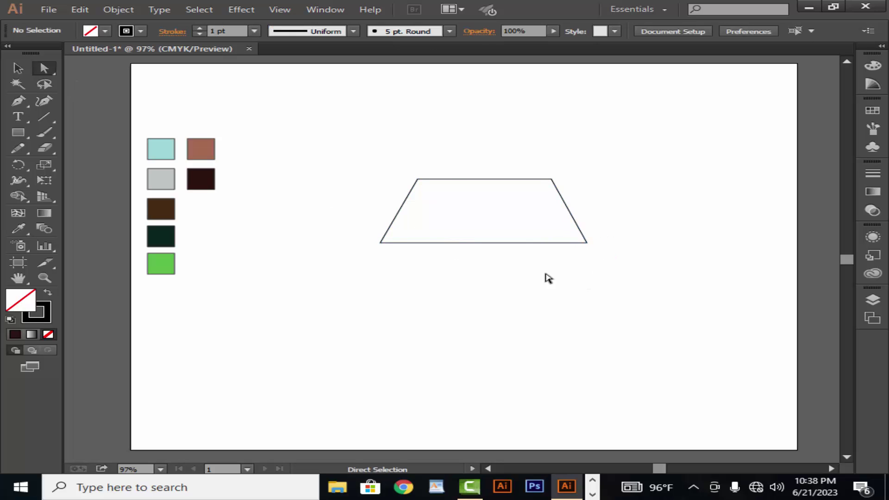
pyautogui.click(381, 243)
pyautogui.moveTo(396, 238); pyautogui.dragTo(394, 242)
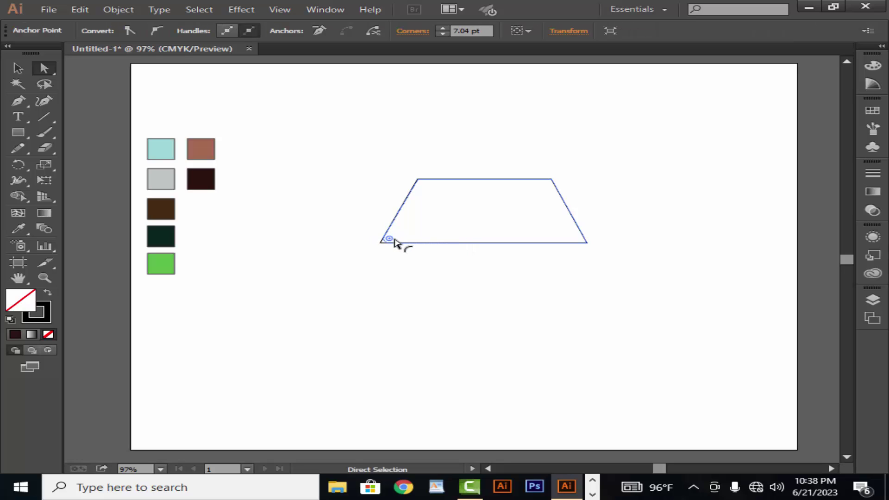
pyautogui.click(586, 243)
pyautogui.moveTo(574, 238); pyautogui.dragTo(575, 237)
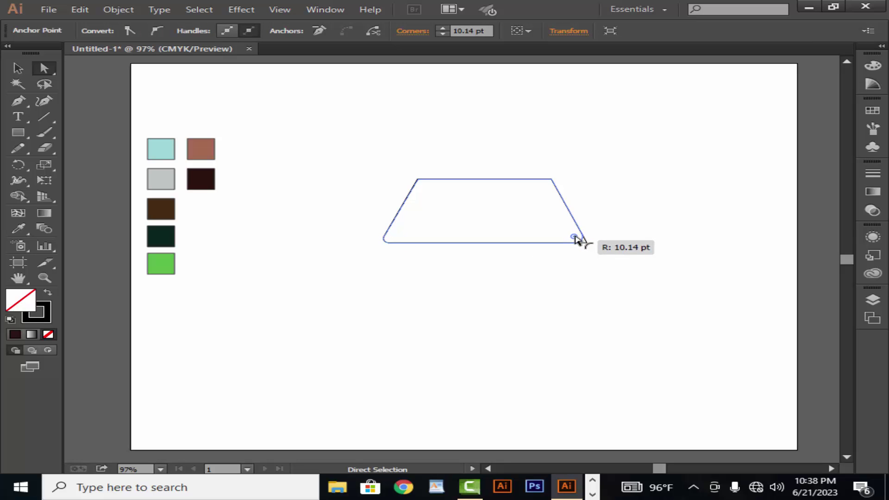
pyautogui.click(574, 271)
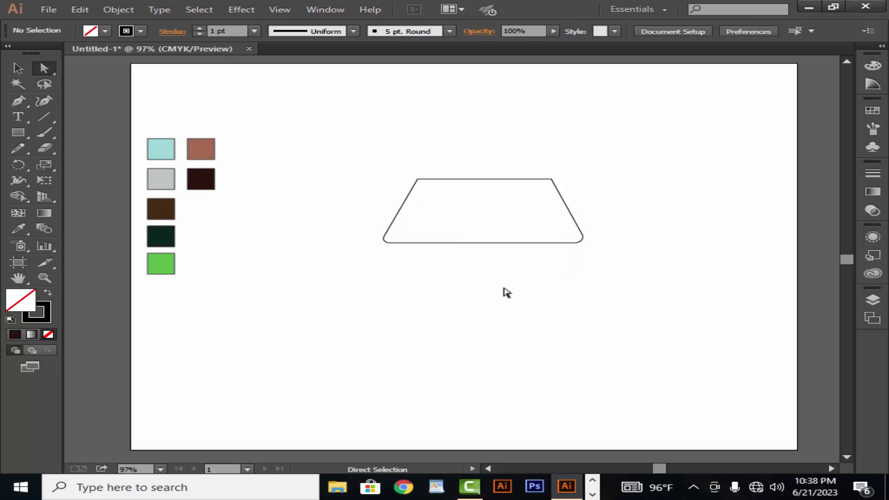
# - Draw the wall rectangle below the roof
pyautogui.moveTo(21, 137); pyautogui.dragTo(55, 132)
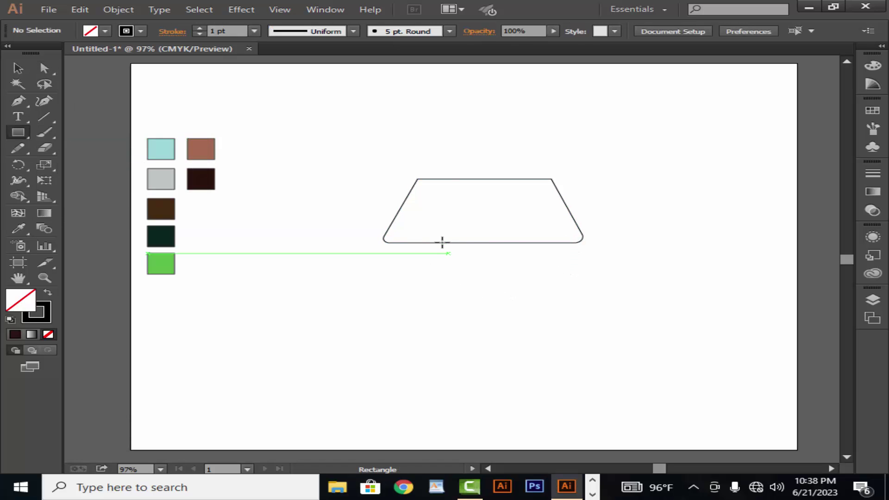
pyautogui.moveTo(429, 227)
pyautogui.mouseDown()
pyautogui.moveTo(462, 242)
pyautogui.moveTo(573, 357)
pyautogui.mouseUp()
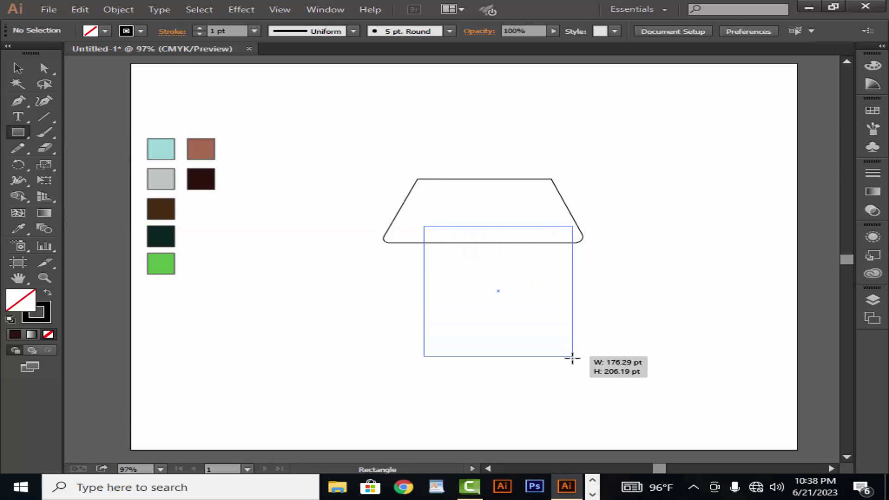
pyautogui.press('v')
pyautogui.click(445, 211)
# - Fill the roof with the brown swatch and the wall with the teal swatch
pyautogui.click(394, 222)
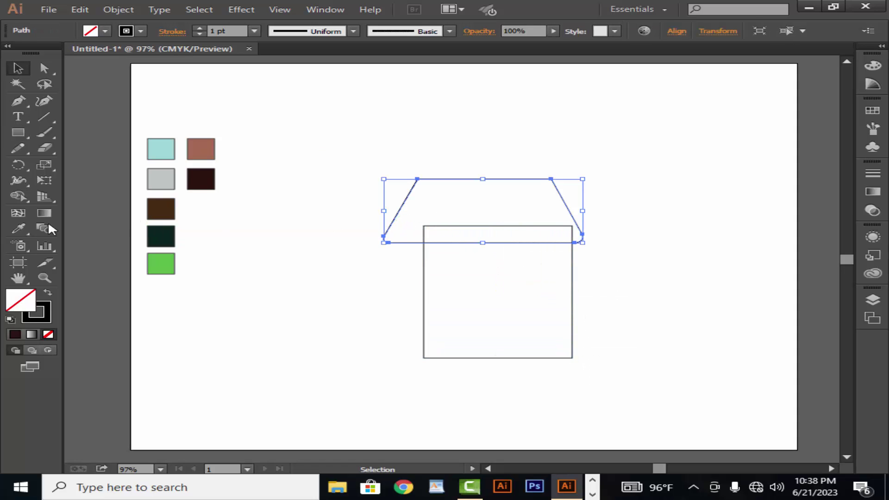
pyautogui.press('i')
pyautogui.click(205, 146)
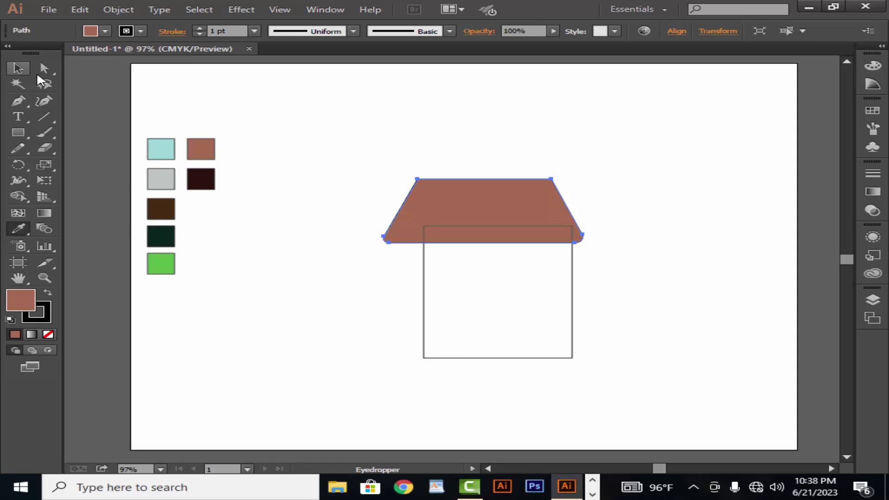
pyautogui.click(14, 71)
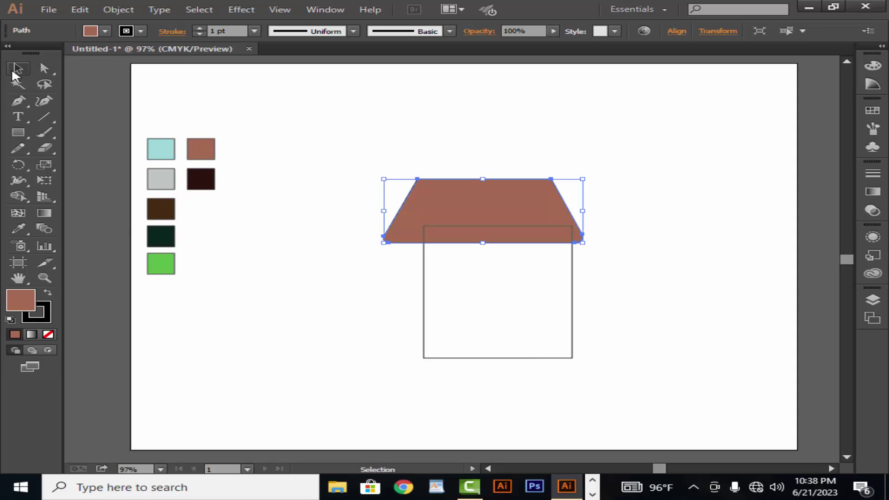
pyautogui.click(424, 282)
pyautogui.click(19, 229)
pyautogui.click(162, 150)
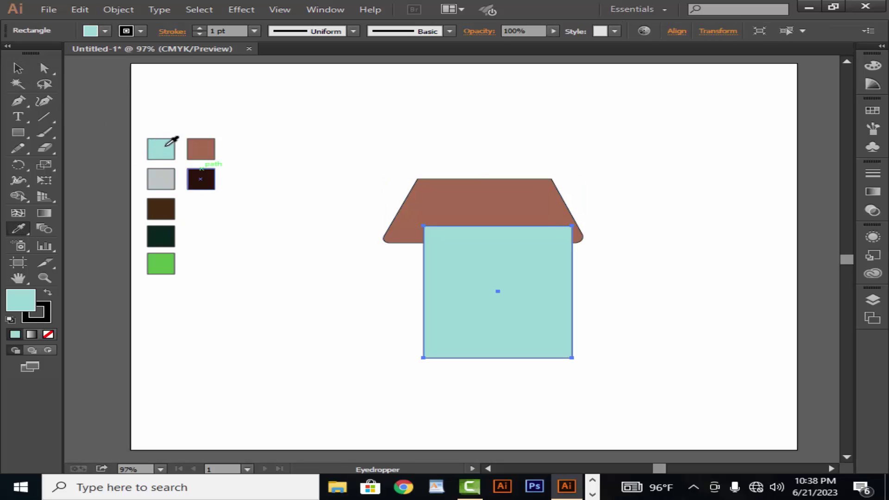
pyautogui.click(17, 68)
# - Move the wall left under the roof and widen it to 200 pt
pyautogui.moveTo(453, 261); pyautogui.dragTo(427, 268)
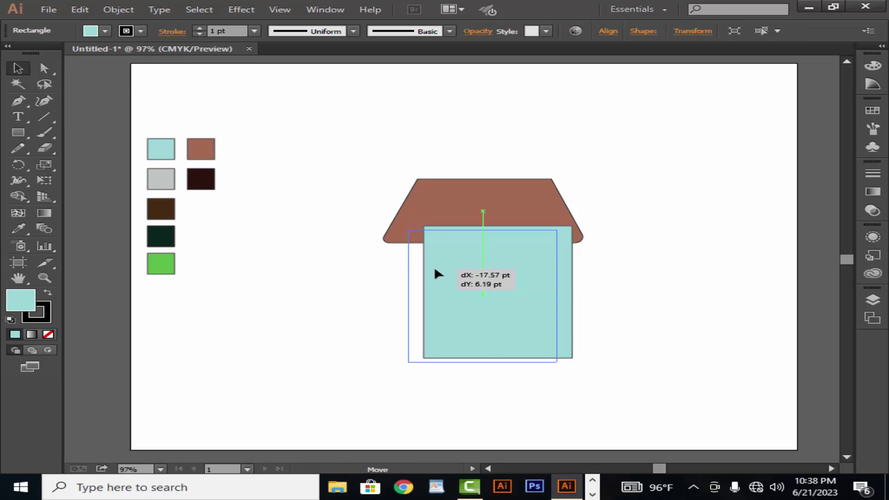
pyautogui.click(582, 276)
pyautogui.click(508, 293)
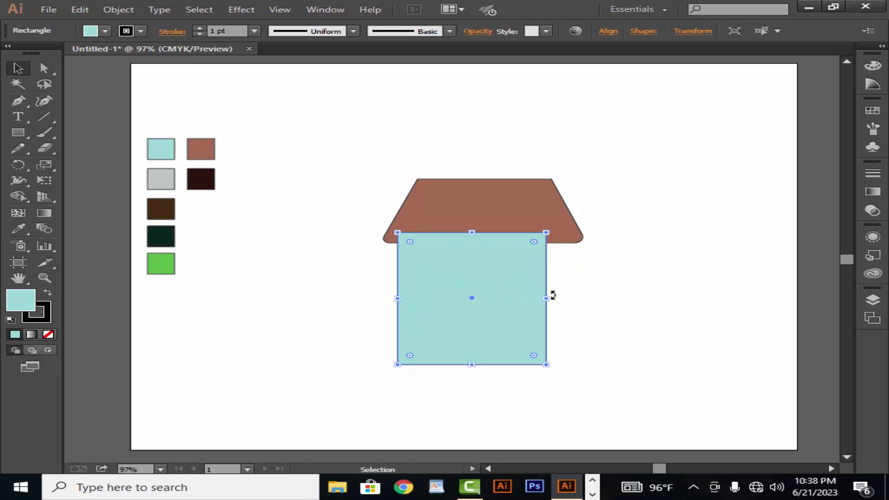
pyautogui.moveTo(547, 298); pyautogui.dragTo(568, 298)
pyautogui.click(593, 289)
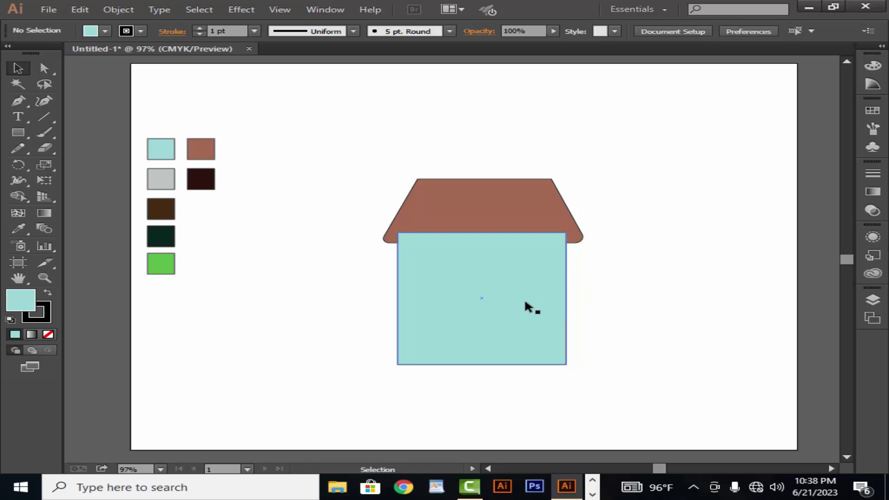
# - Give the wall a 2 pt outline
pyautogui.click(556, 202)
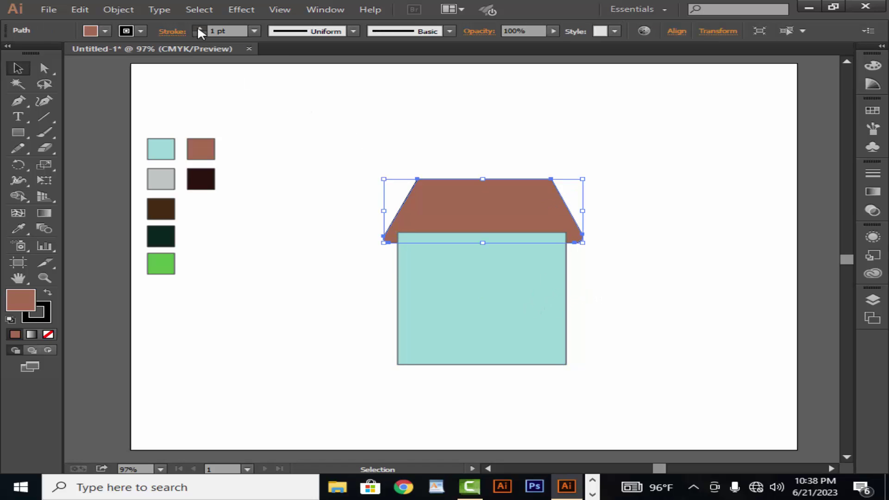
pyautogui.click(316, 189)
pyautogui.click(467, 285)
pyautogui.click(199, 29)
pyautogui.click(307, 138)
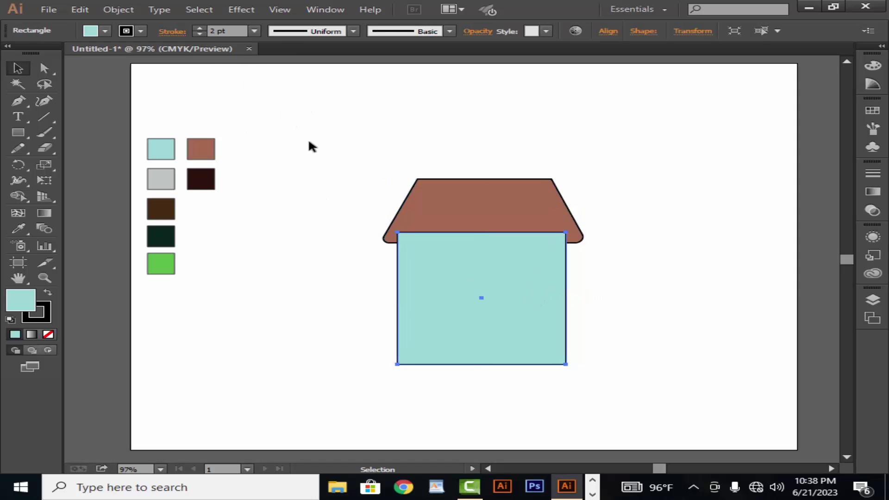
# - Nudge the wall right and down to align it under the roof
pyautogui.click(538, 314)
pyautogui.press('Right')
pyautogui.press('Right')
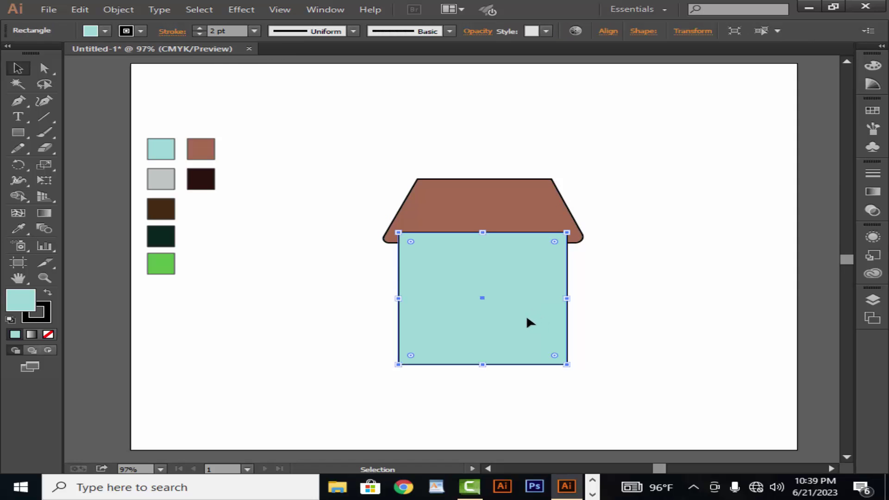
pyautogui.press('Right')
pyautogui.press('Right')
pyautogui.press('Right')
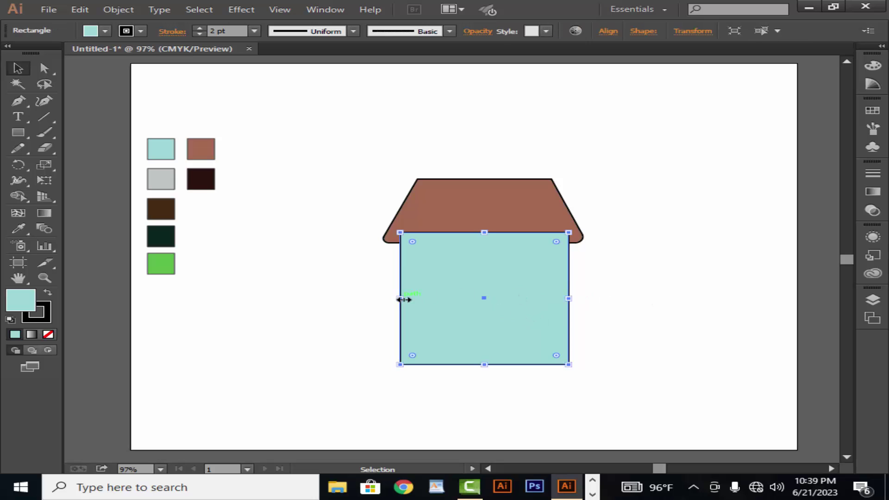
pyautogui.moveTo(400, 298); pyautogui.dragTo(399, 300)
pyautogui.click(583, 292)
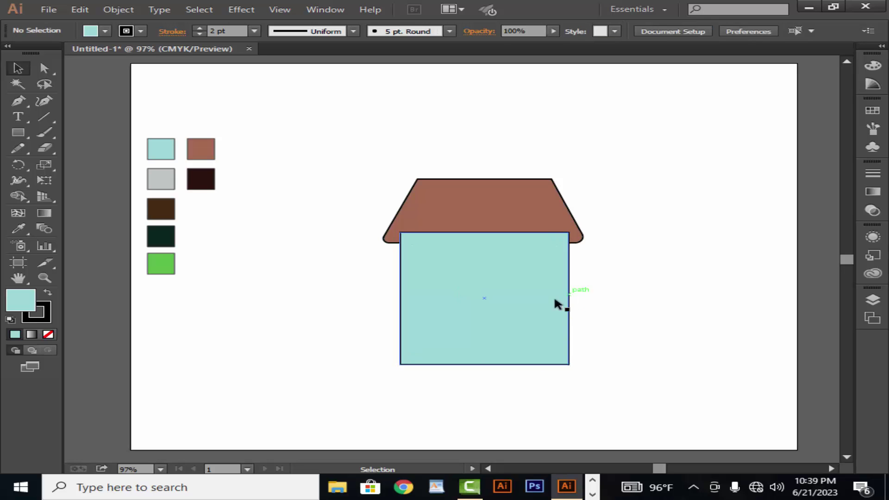
pyautogui.click(528, 305)
pyautogui.press('Down')
pyautogui.press('Down')
pyautogui.press('Down')
pyautogui.press('Down')
pyautogui.press('Down')
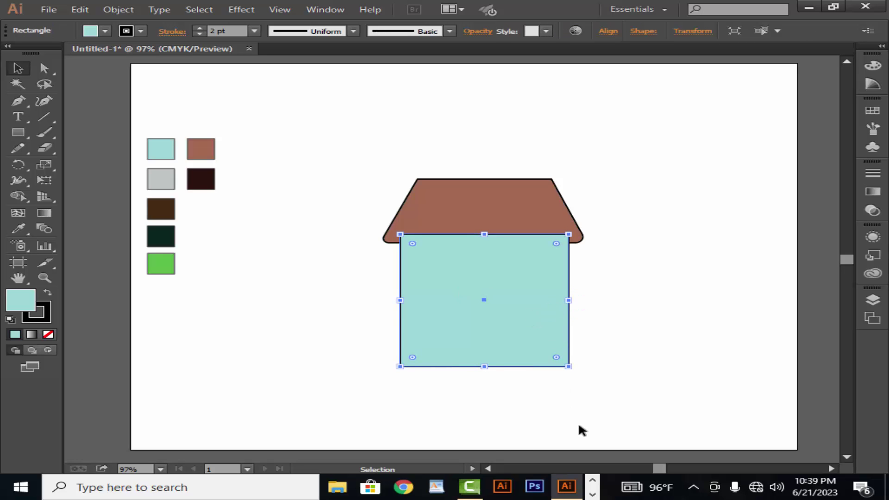
pyautogui.click(621, 365)
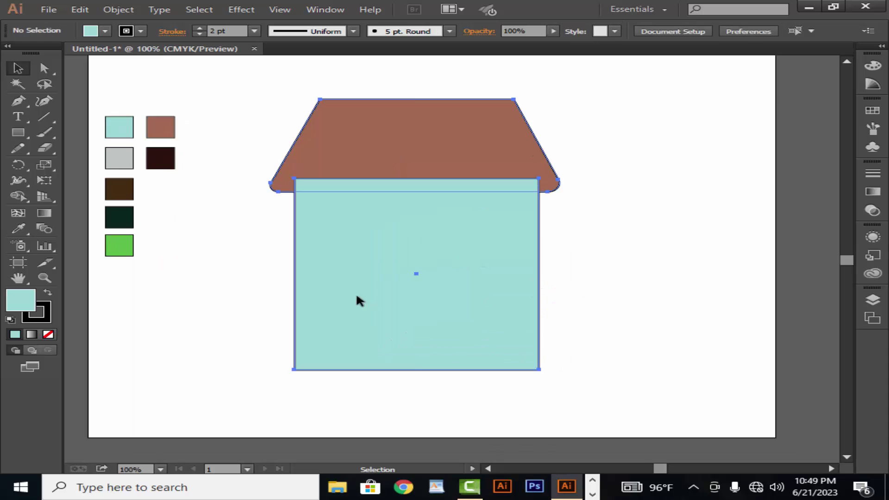
# - Ungroup the roof and wall, then stretch the wall's sides out toward the roof edges
pyautogui.click(356, 293)
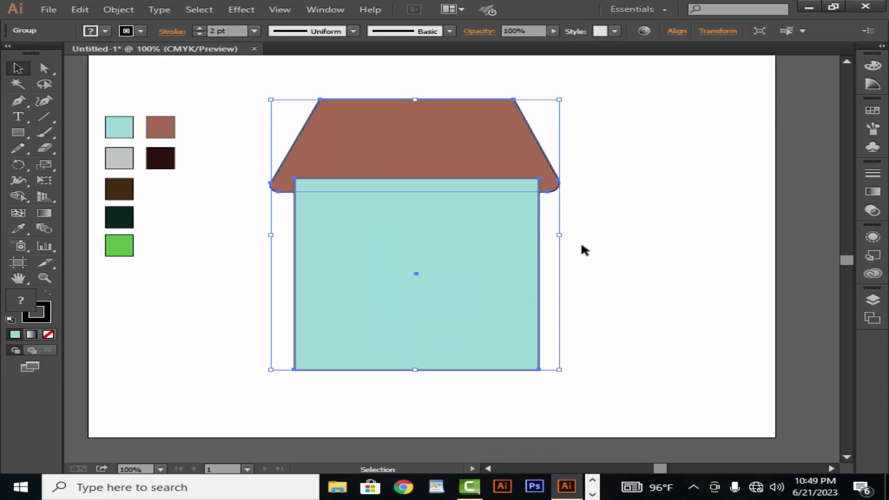
pyautogui.rightClick(581, 243)
pyautogui.click(646, 322)
pyautogui.click(552, 278)
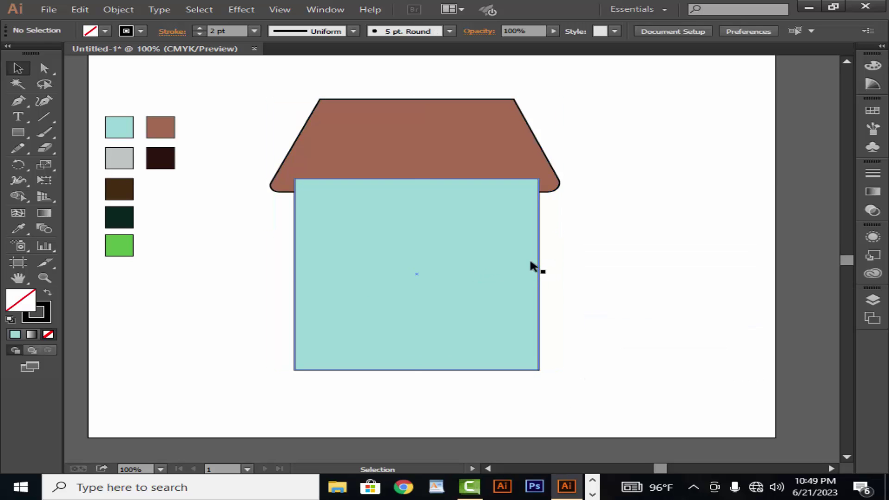
pyautogui.moveTo(539, 277); pyautogui.dragTo(546, 276)
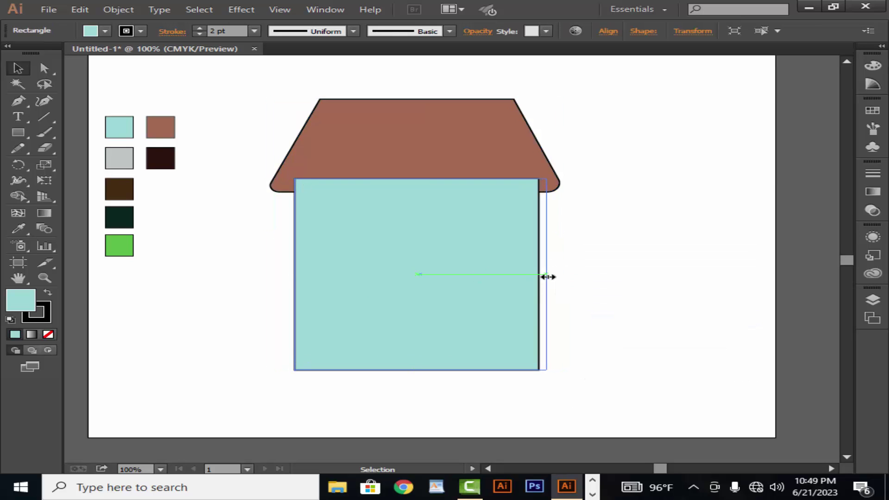
pyautogui.moveTo(295, 275); pyautogui.dragTo(286, 276)
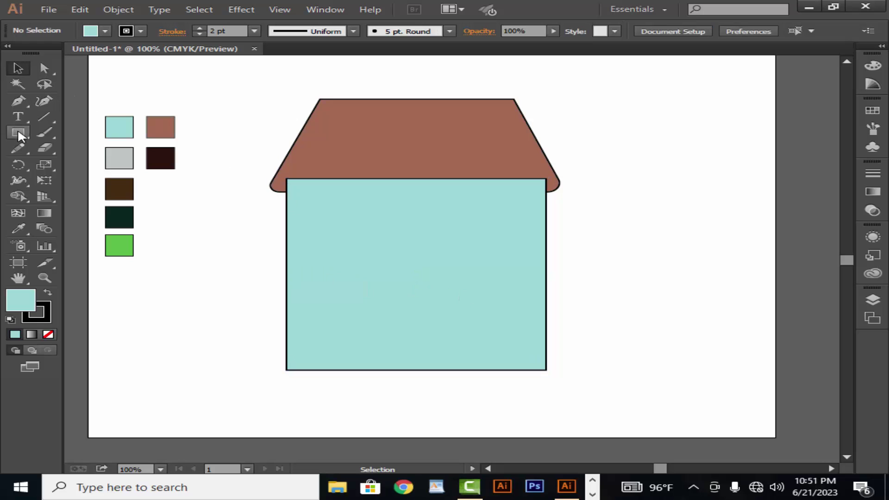
# - Draw a small rectangle beside the house with a near-white light grey fill
pyautogui.moveTo(18, 132); pyautogui.dragTo(58, 129)
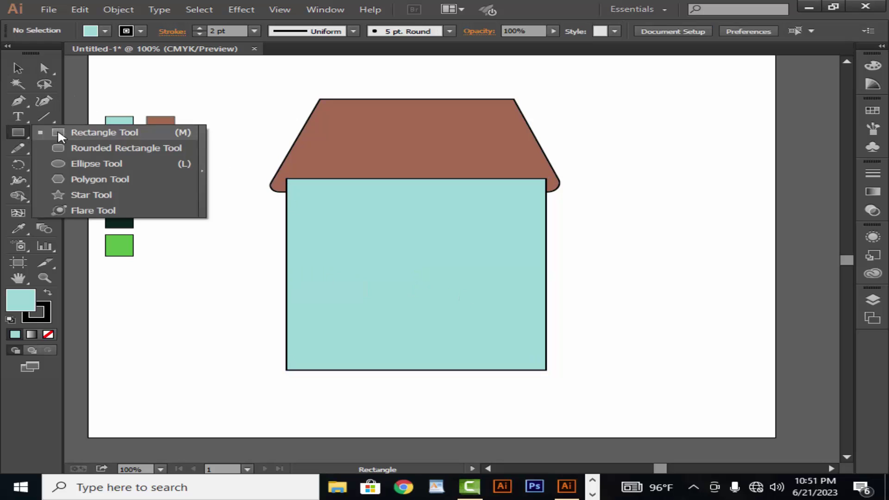
pyautogui.moveTo(642, 200); pyautogui.dragTo(667, 235)
pyautogui.doubleClick(31, 304)
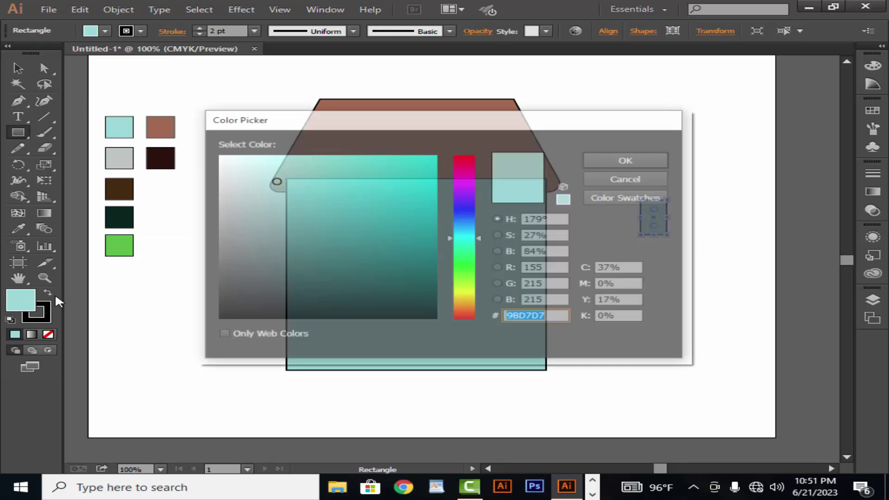
pyautogui.click(225, 169)
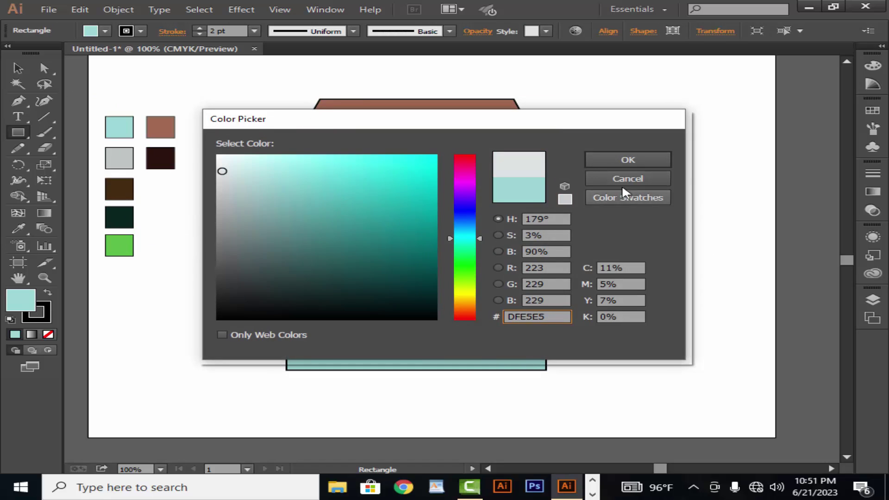
pyautogui.click(645, 162)
# - Add a top-centre anchor and pull it up into a pointed peak
pyautogui.click(18, 101)
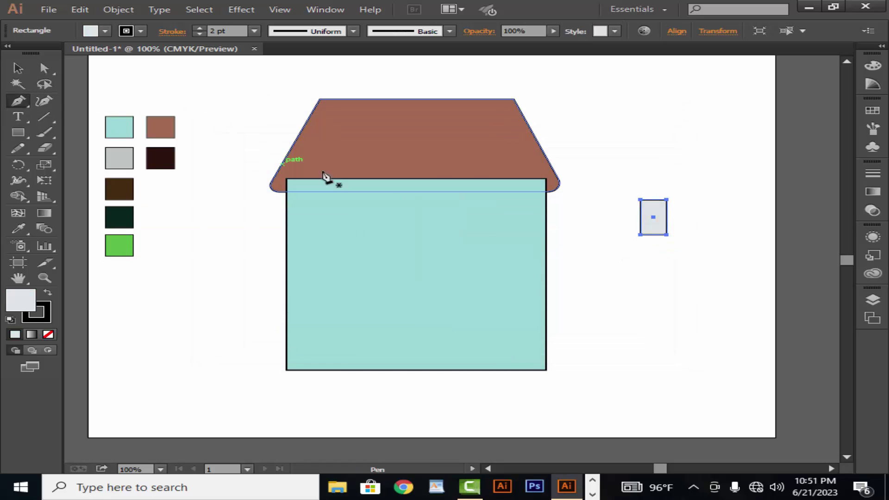
pyautogui.click(654, 200)
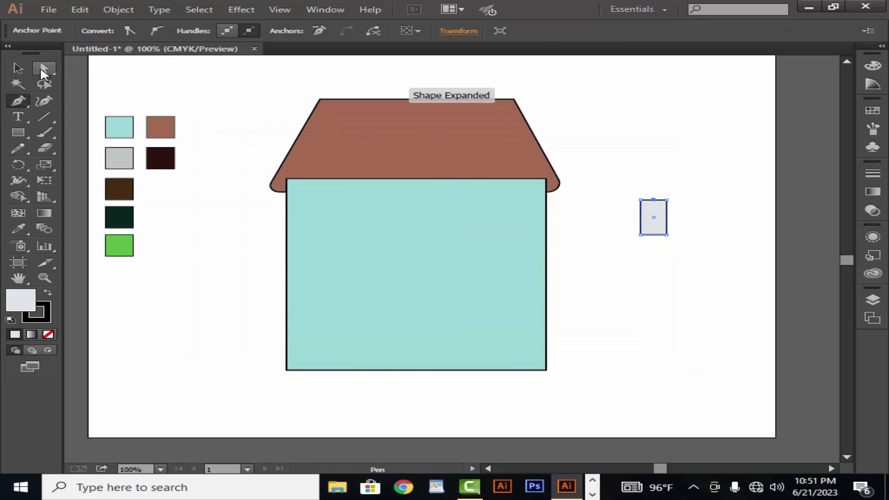
pyautogui.press('a')
pyautogui.moveTo(653, 200); pyautogui.dragTo(653, 185)
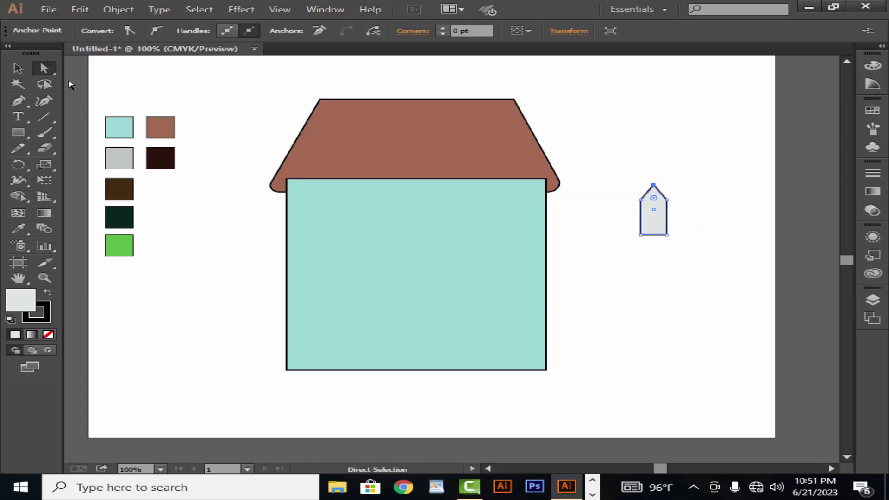
pyautogui.click(17, 68)
pyautogui.click(685, 307)
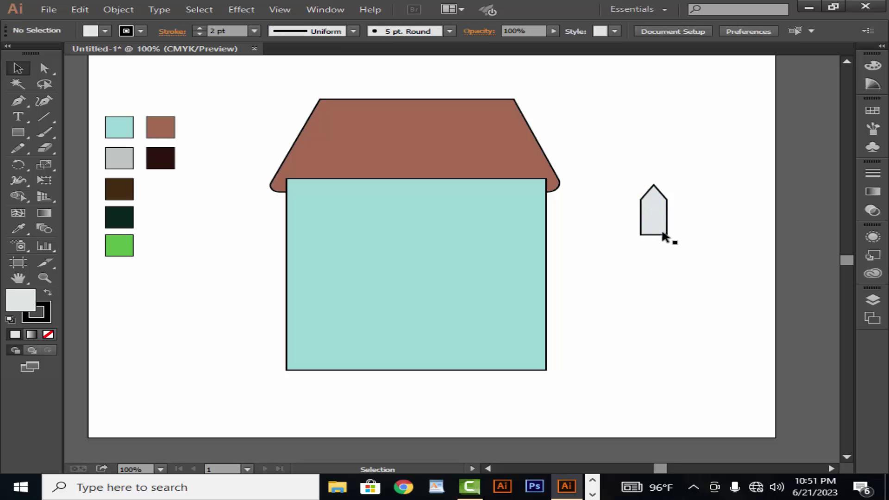
pyautogui.click(662, 229)
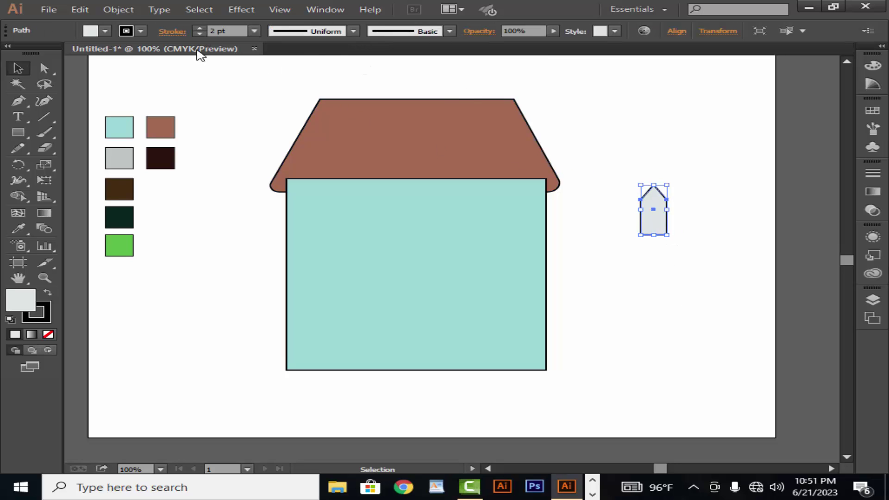
pyautogui.click(724, 180)
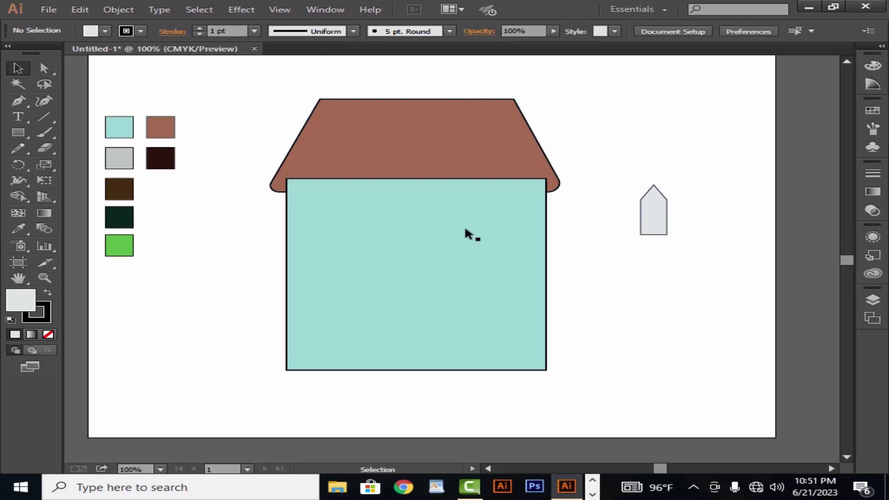
# - Draw a black vertical strip down from the pointed shape's apex
pyautogui.press('z')
pyautogui.click(664, 202)
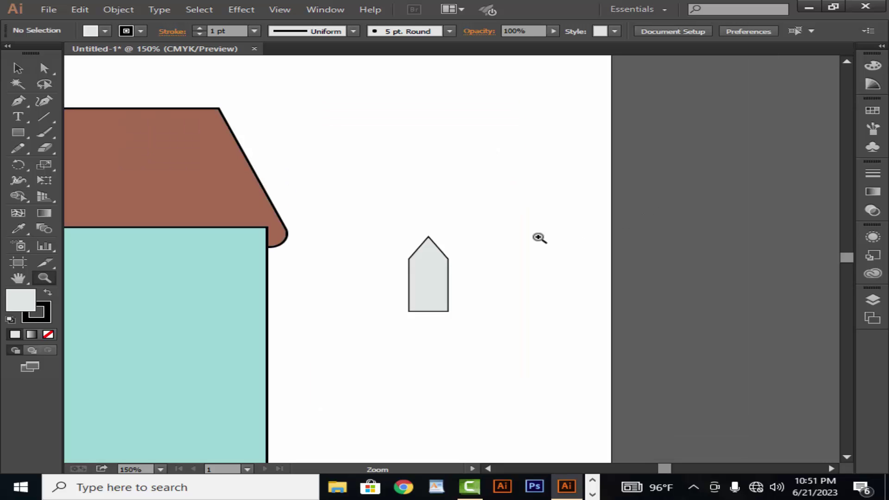
pyautogui.press('v')
pyautogui.click(18, 101)
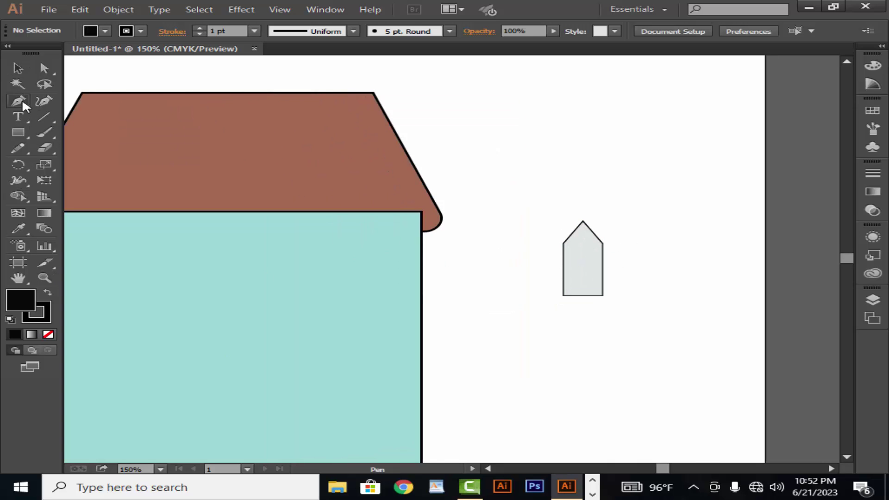
pyautogui.click(582, 223)
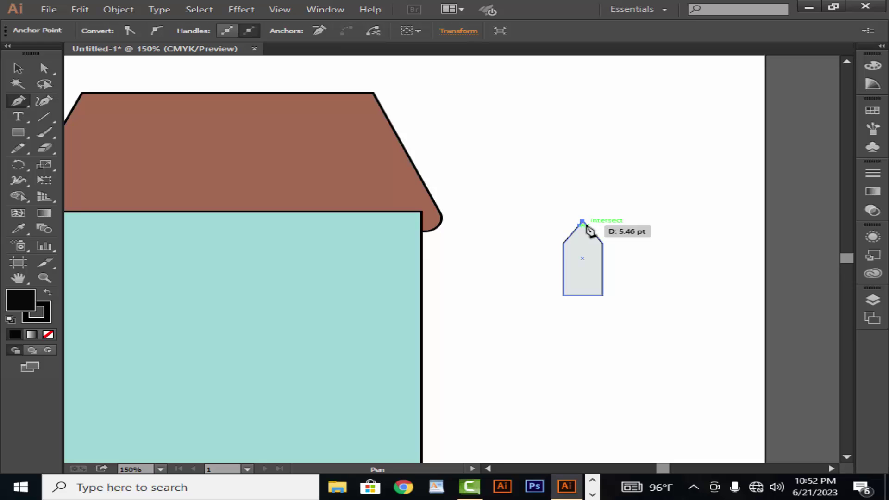
pyautogui.moveTo(583, 224)
pyautogui.mouseDown()
pyautogui.moveTo(591, 270)
pyautogui.moveTo(582, 300)
pyautogui.mouseUp()
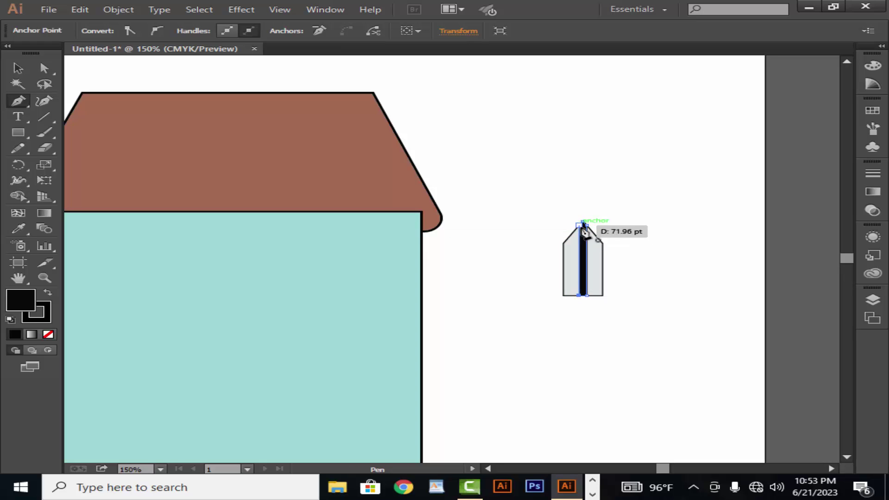
pyautogui.click(583, 223)
# - Make the black vertical strip narrower
pyautogui.click(21, 70)
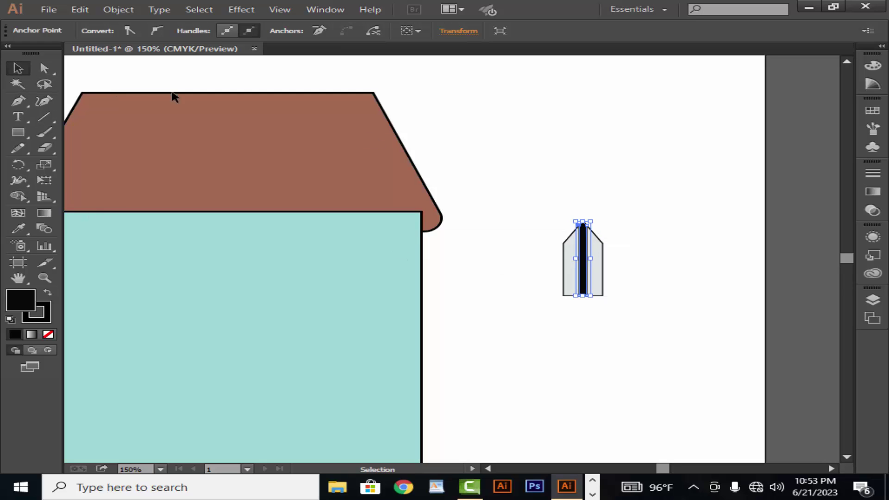
pyautogui.click(625, 237)
pyautogui.click(581, 267)
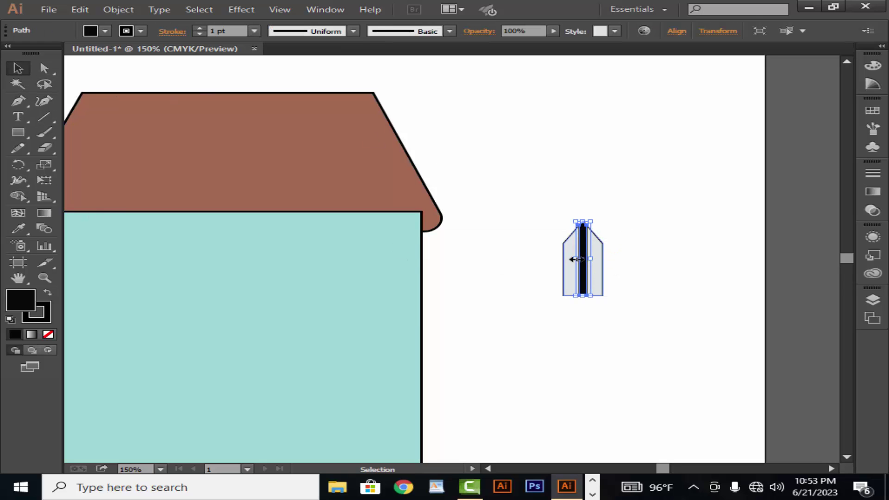
pyautogui.moveTo(576, 260); pyautogui.dragTo(581, 259)
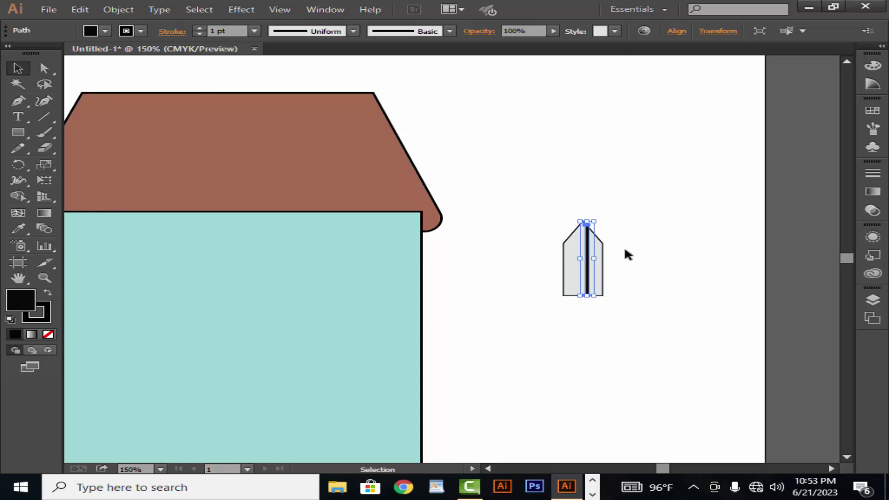
pyautogui.click(617, 256)
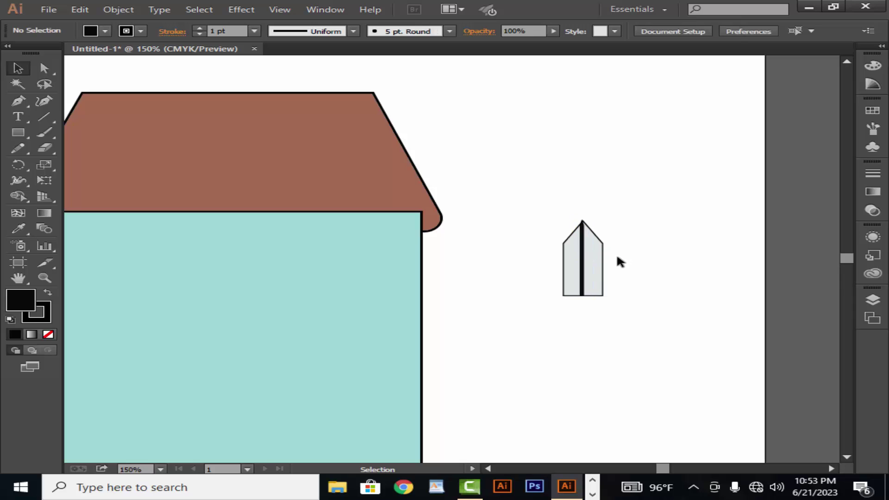
pyautogui.click(583, 268)
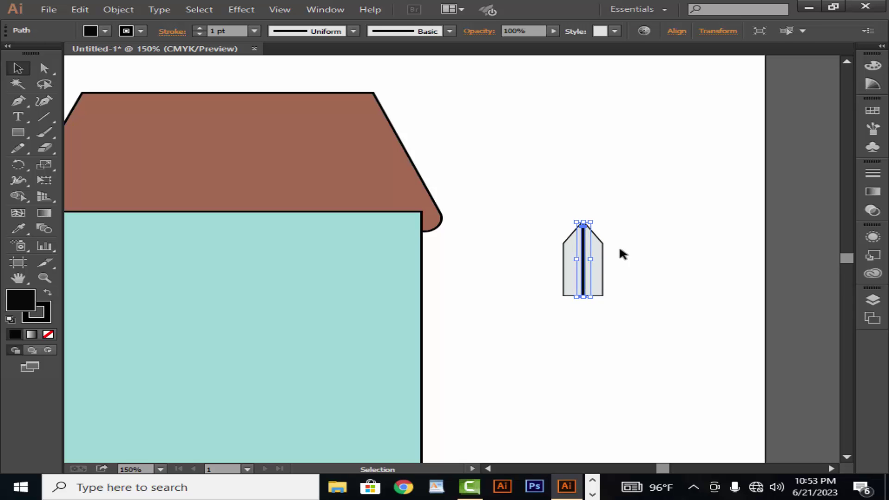
pyautogui.click(620, 250)
pyautogui.click(581, 268)
pyautogui.click(625, 255)
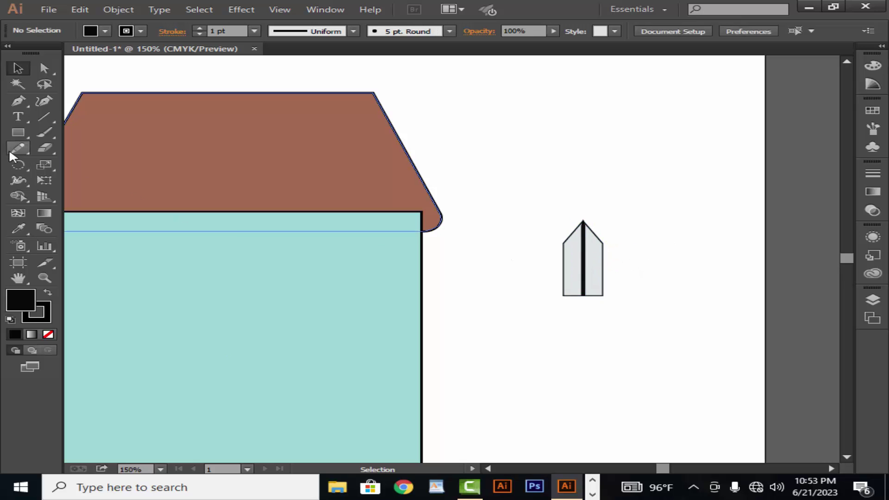
# - Add a thin 30 × 2 pt crossbar across the window, then select all its pieces
pyautogui.click(18, 132)
pyautogui.moveTo(563, 247); pyautogui.dragTo(603, 248)
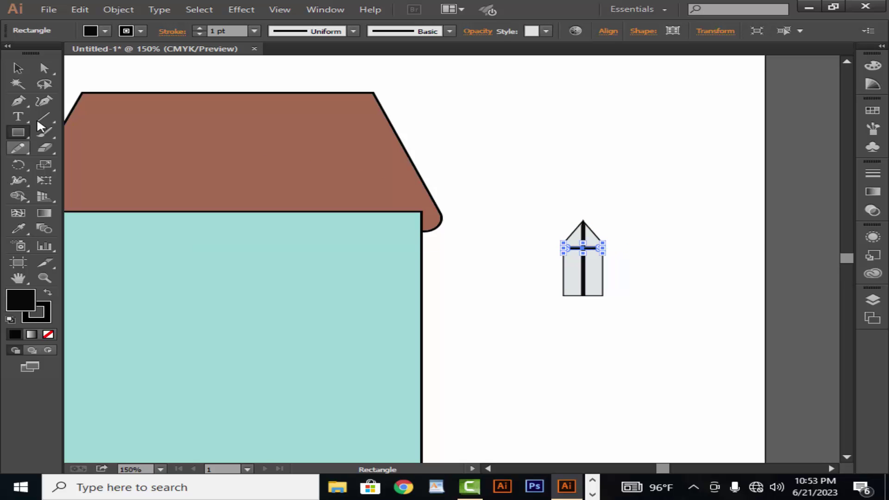
pyautogui.click(26, 73)
pyautogui.click(618, 165)
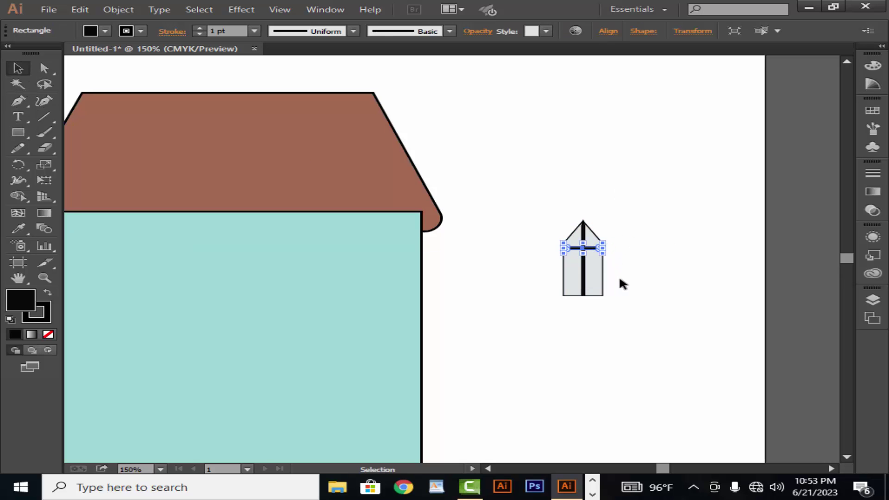
pyautogui.click(588, 248)
pyautogui.press('Up')
pyautogui.press('Up')
pyautogui.press('Up')
pyautogui.click(626, 270)
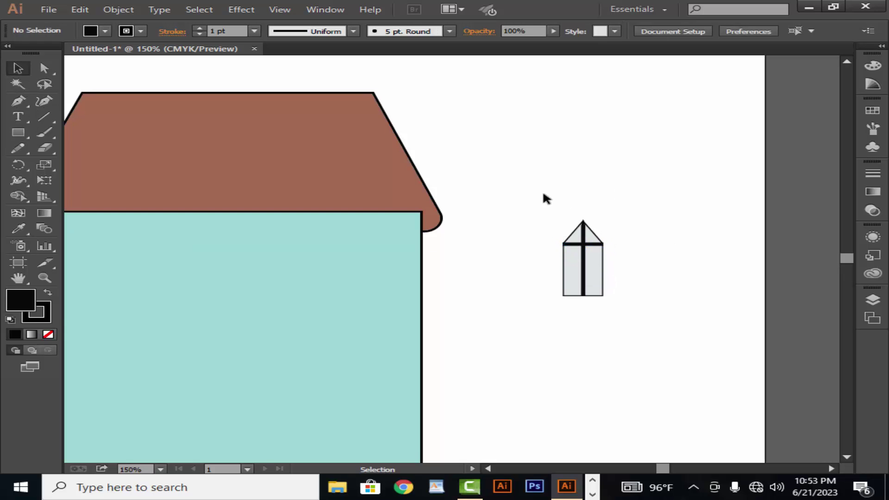
pyautogui.moveTo(541, 192); pyautogui.dragTo(643, 301)
pyautogui.rightClick(651, 265)
# - Group the window pieces and move the group to the roof's left side
pyautogui.click(694, 323)
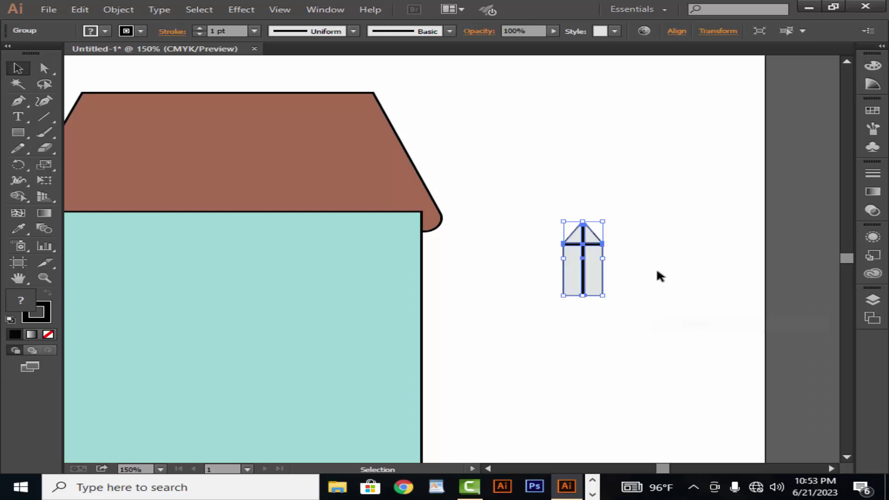
pyautogui.moveTo(582, 268); pyautogui.dragTo(173, 190)
pyautogui.moveTo(283, 254); pyautogui.dragTo(443, 252)
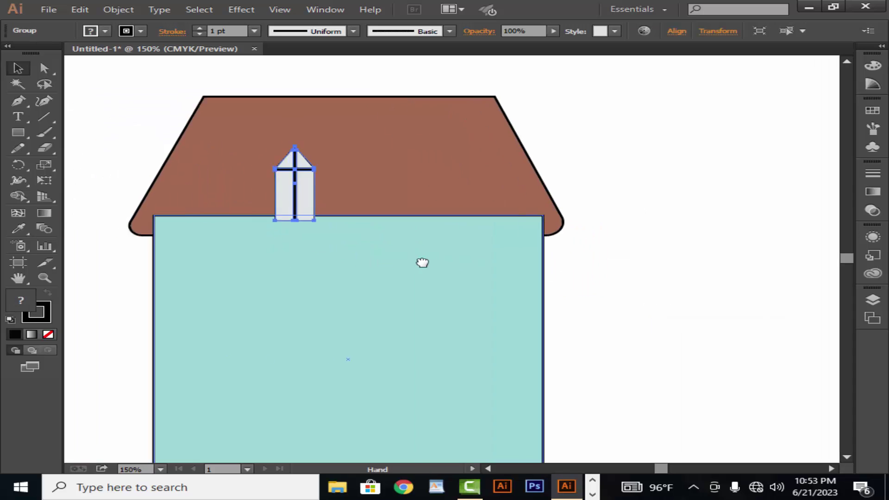
pyautogui.click(672, 184)
pyautogui.click(346, 202)
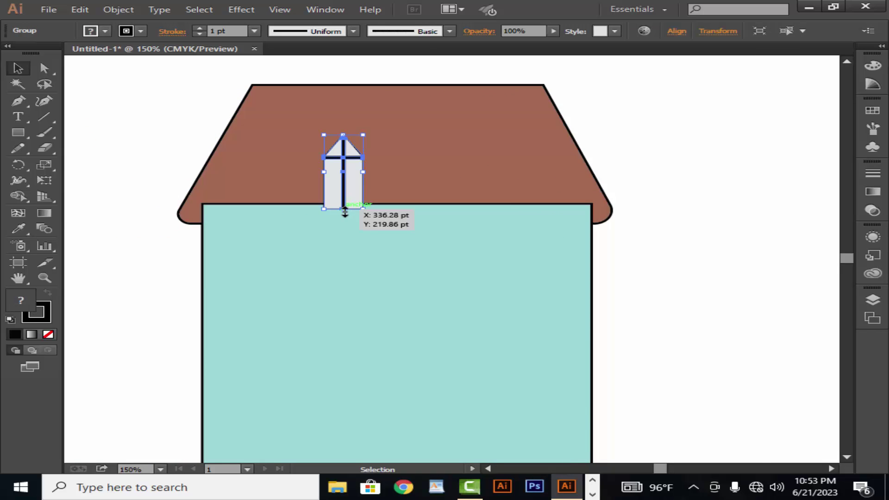
pyautogui.moveTo(357, 181); pyautogui.dragTo(279, 203)
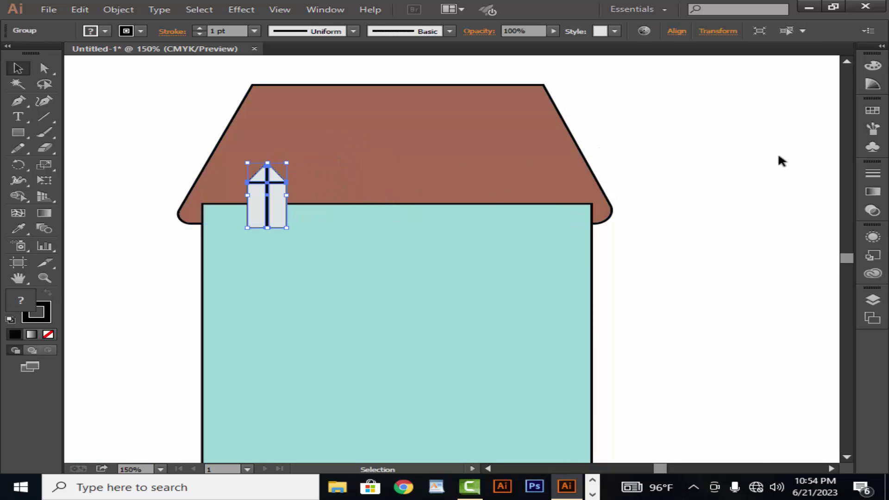
# - Narrow the window group slightly and nudge it up just above the wall
pyautogui.click(778, 159)
pyautogui.press('z')
pyautogui.keyDown('alt'); pyautogui.click(502, 281); pyautogui.keyUp('alt')
pyautogui.moveTo(501, 280); pyautogui.dragTo(583, 252)
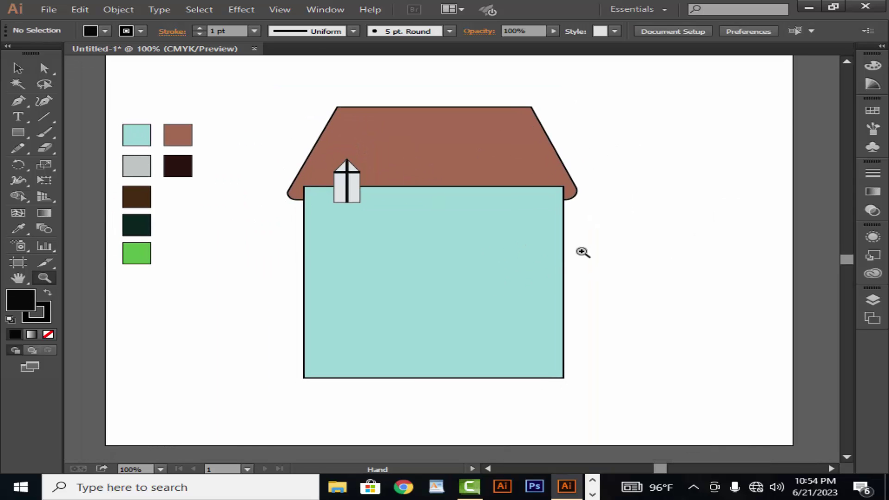
pyautogui.press('v')
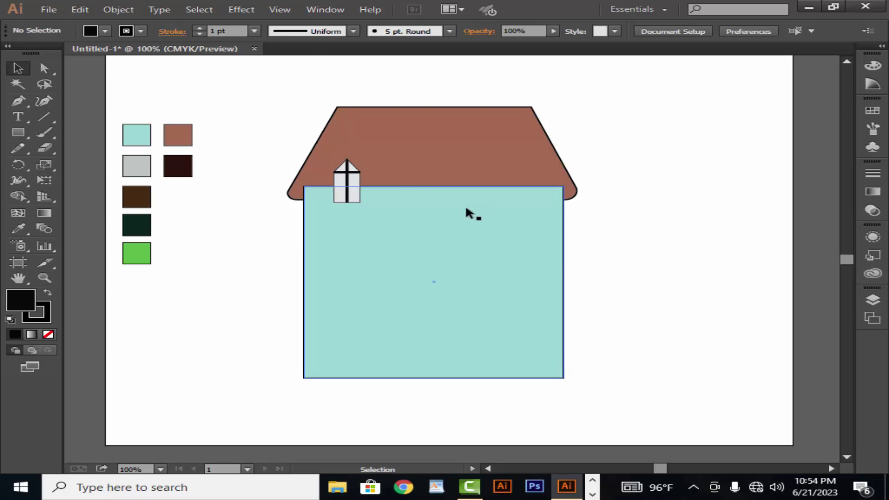
pyautogui.hotkey('ctrl', 'z')
pyautogui.click(370, 185)
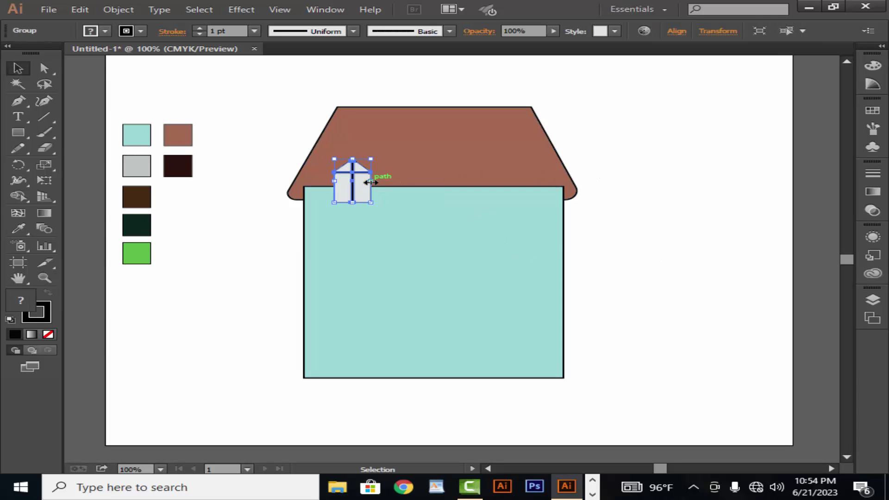
pyautogui.moveTo(371, 183); pyautogui.dragTo(362, 182)
pyautogui.click(590, 160)
pyautogui.click(357, 185)
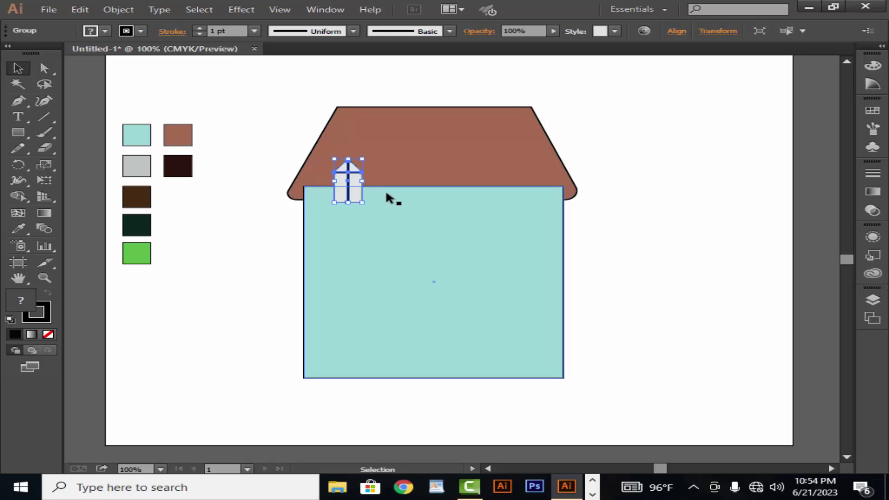
pyautogui.press('Up')
pyautogui.press('Up')
pyautogui.press('Up')
pyautogui.press('Up')
pyautogui.press('Up')
pyautogui.press('Up')
pyautogui.press('Up')
pyautogui.press('Up')
pyautogui.press('Up')
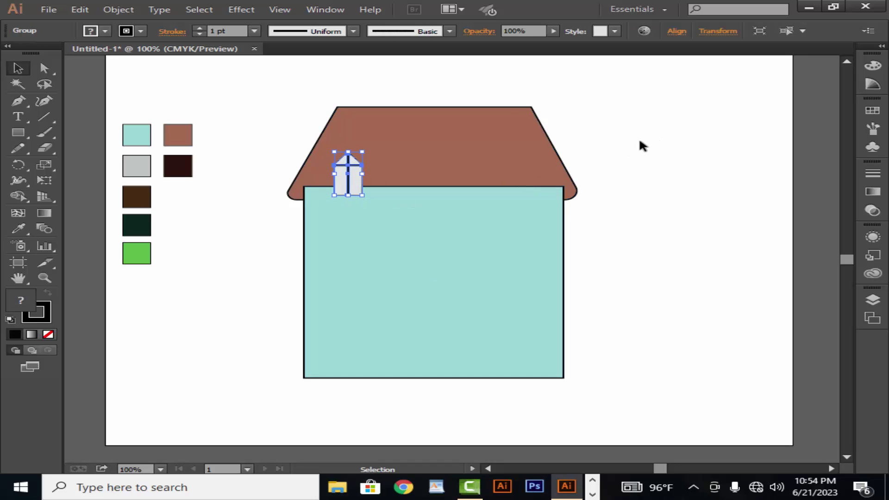
pyautogui.click(639, 137)
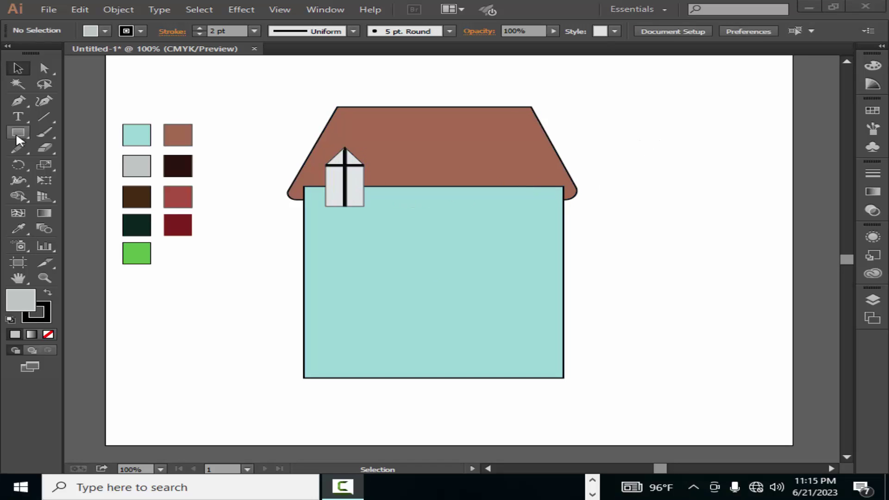
# - Draw a door rectangle in the wall's lower right and widen it leftward
pyautogui.click(16, 132)
pyautogui.click(76, 132)
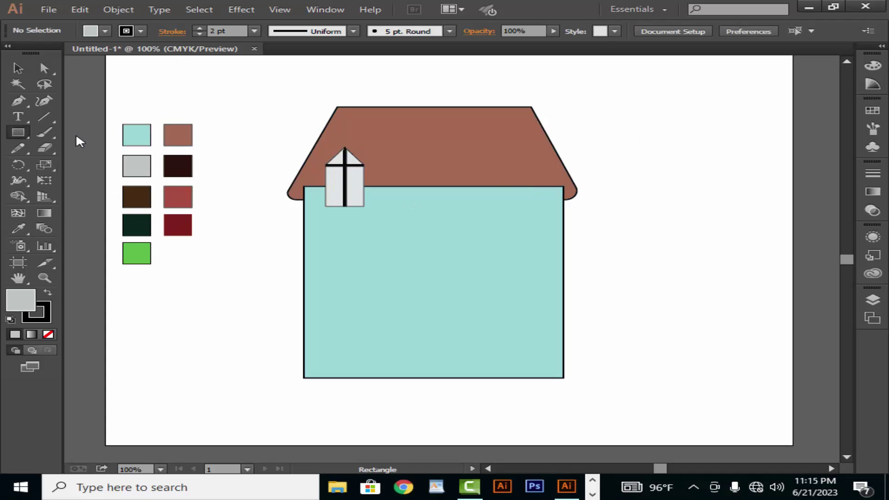
pyautogui.moveTo(498, 258); pyautogui.dragTo(549, 377)
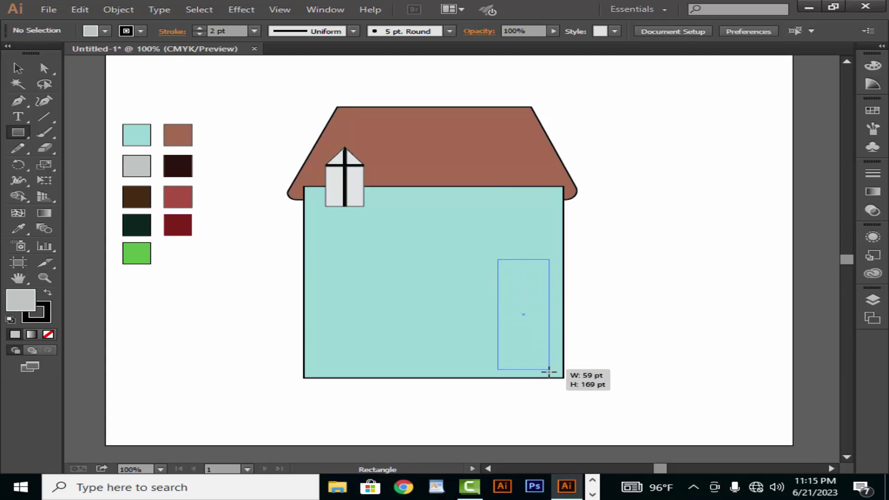
pyautogui.moveTo(497, 319); pyautogui.dragTo(481, 318)
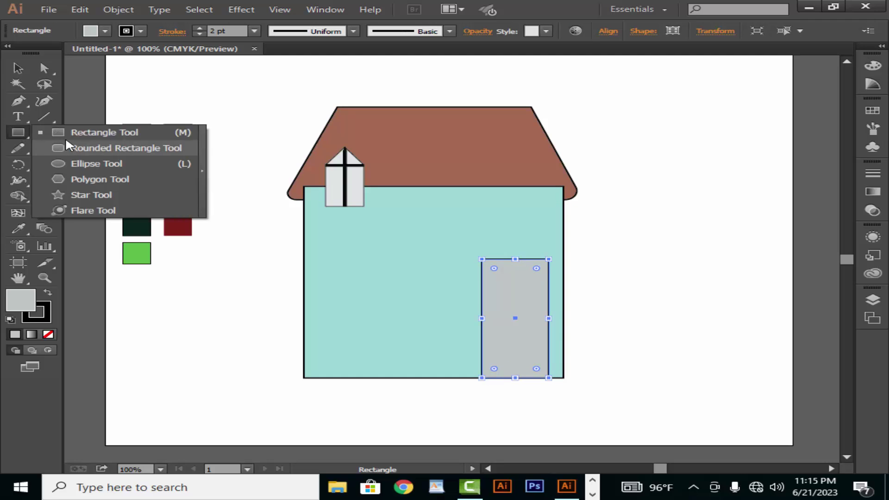
# - Add a small pane near the door's top and give the door its light grey fill
pyautogui.moveTo(17, 133); pyautogui.dragTo(73, 141)
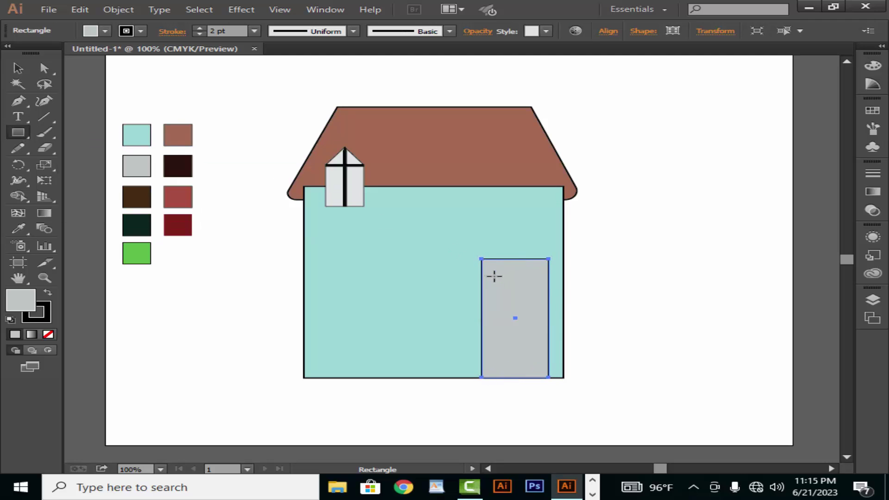
pyautogui.moveTo(494, 277); pyautogui.dragTo(538, 309)
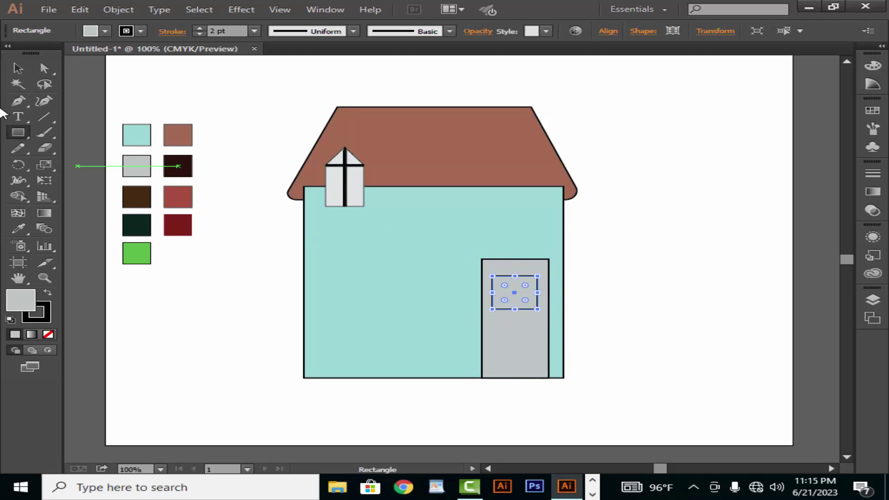
pyautogui.press('v')
pyautogui.click(480, 330)
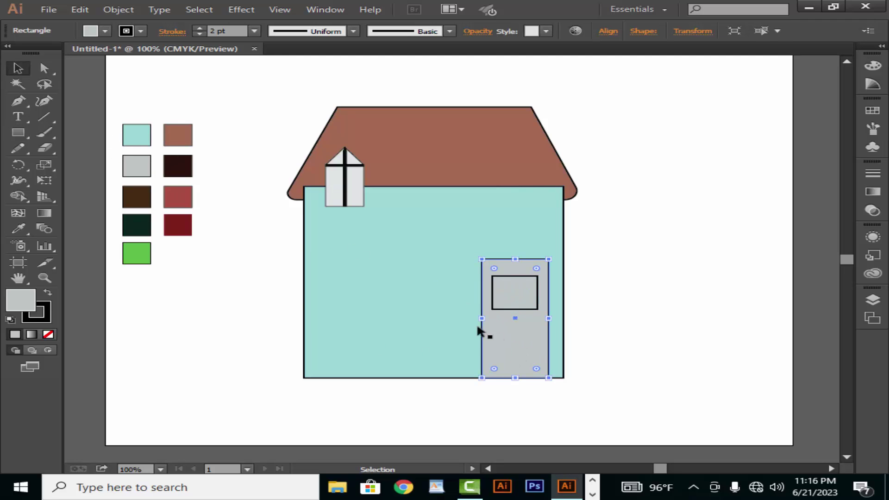
pyautogui.click(18, 228)
pyautogui.click(352, 199)
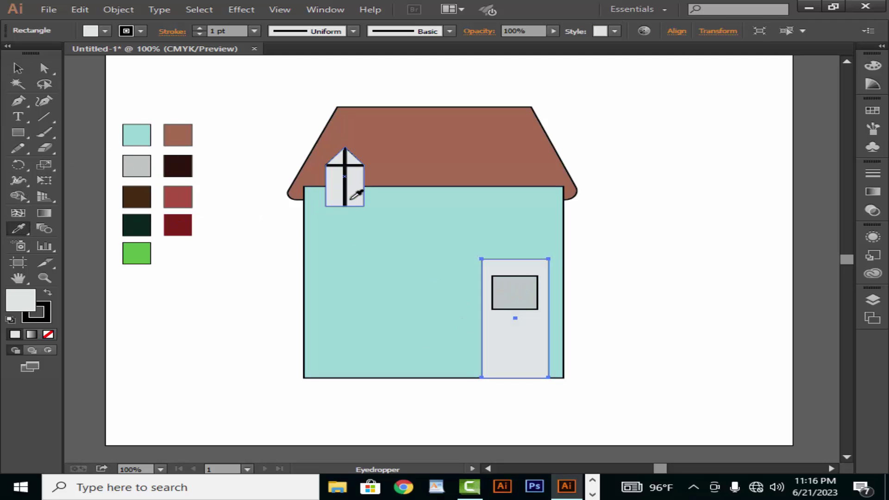
pyautogui.click(18, 68)
# - Add a grey-filled letter slot near the door's bottom
pyautogui.click(637, 305)
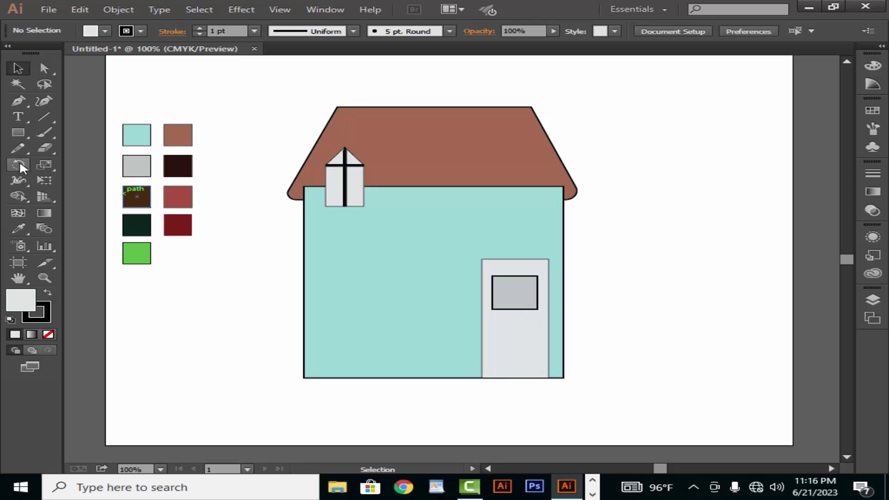
pyautogui.press('m')
pyautogui.moveTo(492, 356); pyautogui.dragTo(539, 366)
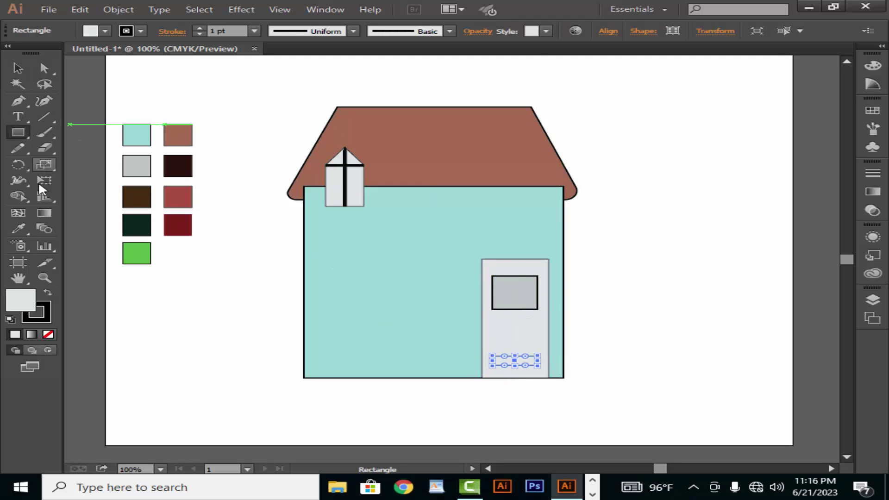
pyautogui.click(18, 228)
pyautogui.click(498, 285)
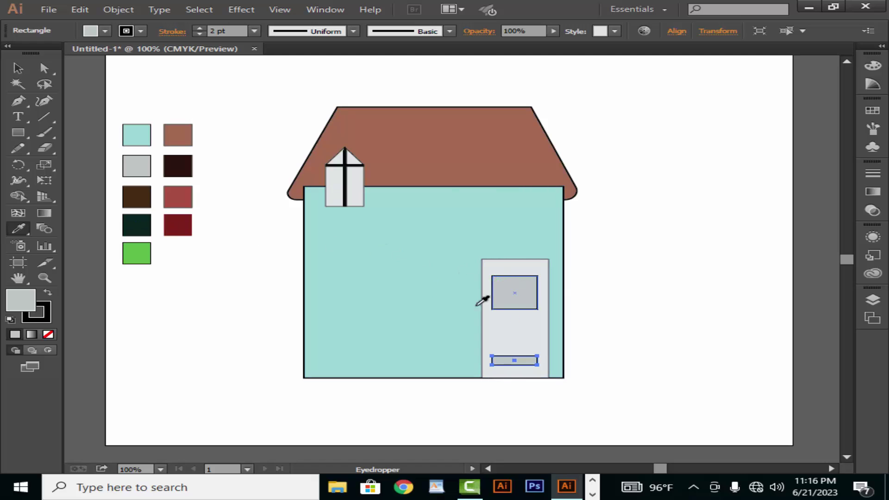
pyautogui.click(19, 71)
pyautogui.click(636, 266)
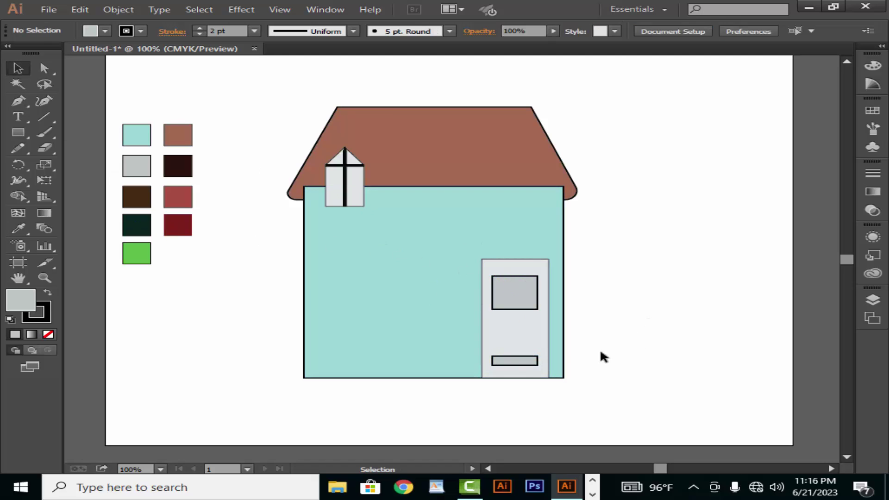
pyautogui.click(511, 360)
pyautogui.hotkey('ctrl', 'z')
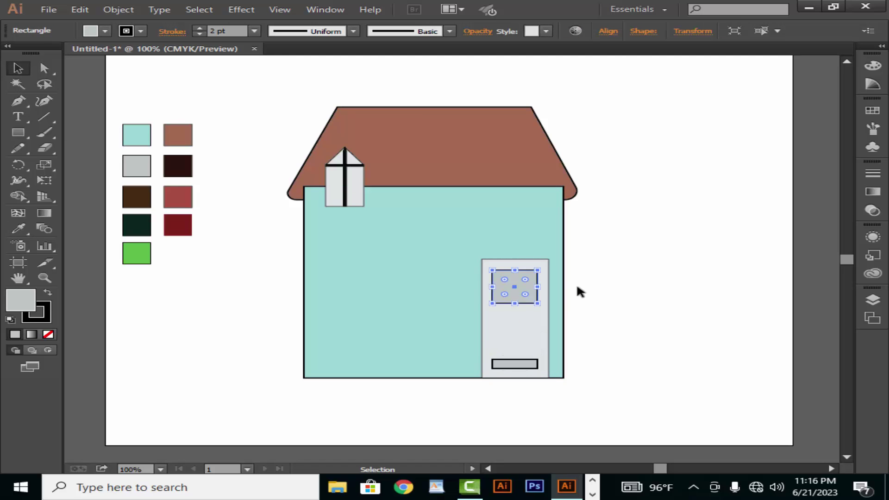
pyautogui.click(576, 284)
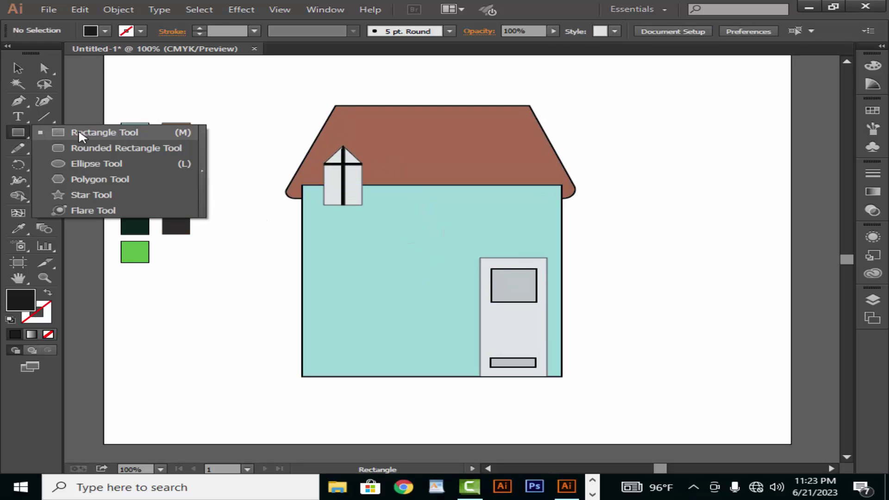
# - Draw a large rectangle on the wall, give it the grey swatch, and widen it slightly left
pyautogui.moveTo(24, 129); pyautogui.dragTo(56, 134)
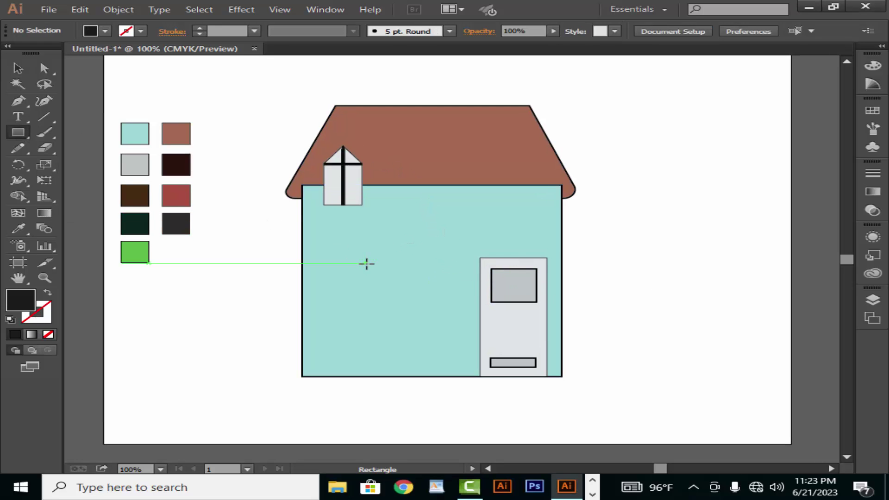
pyautogui.moveTo(363, 241); pyautogui.dragTo(446, 340)
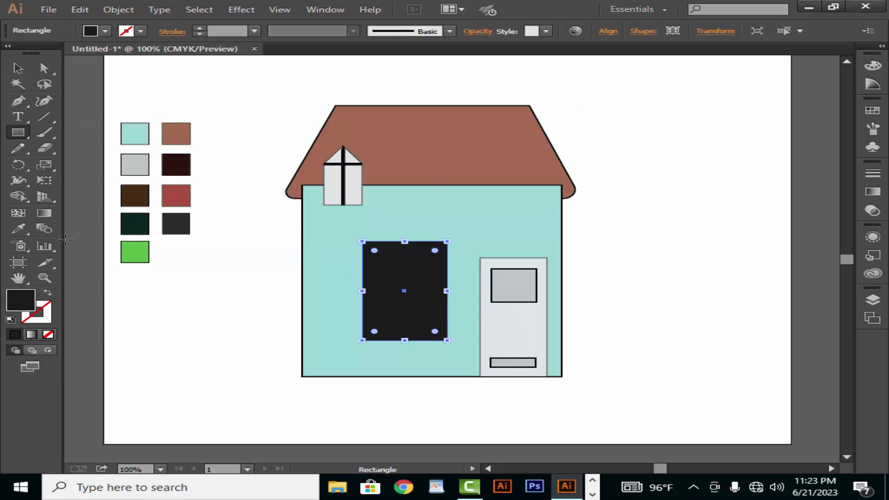
pyautogui.press('i')
pyautogui.click(138, 160)
pyautogui.press('v')
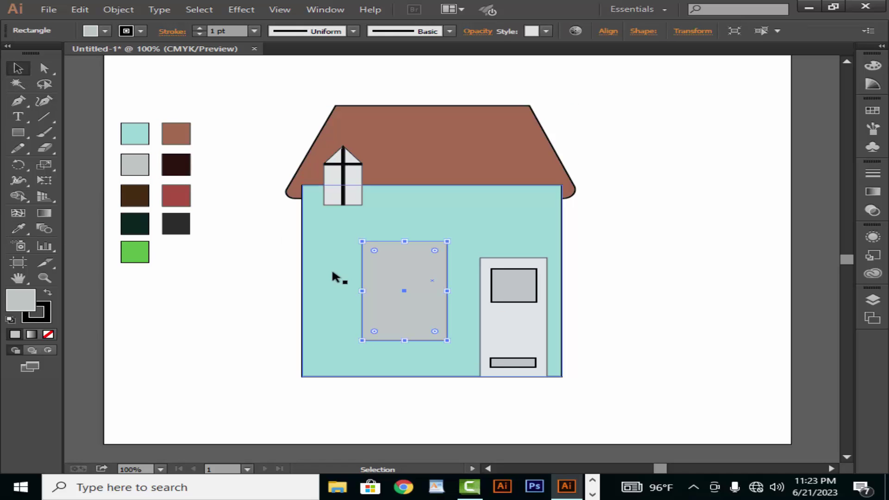
pyautogui.moveTo(362, 291); pyautogui.dragTo(352, 290)
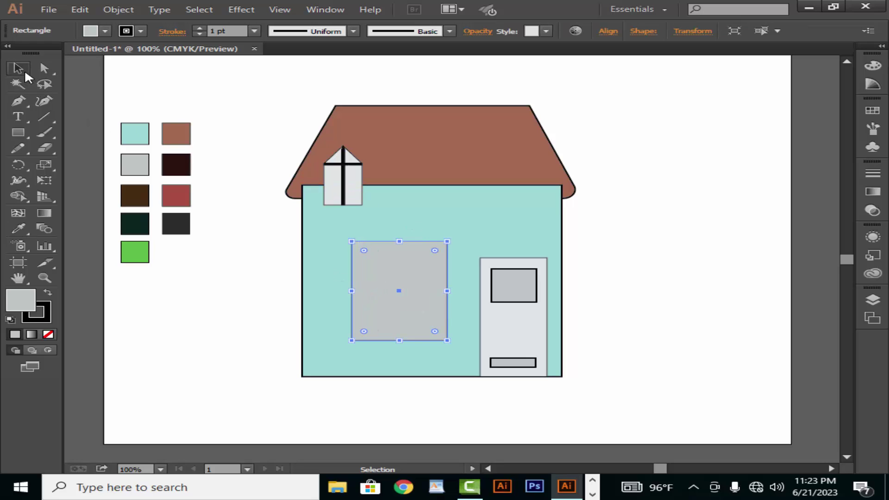
pyautogui.click(247, 136)
# - Add a thin dark horizontal bar across the window top and copy it lower down
pyautogui.moveTo(19, 133); pyautogui.dragTo(65, 133)
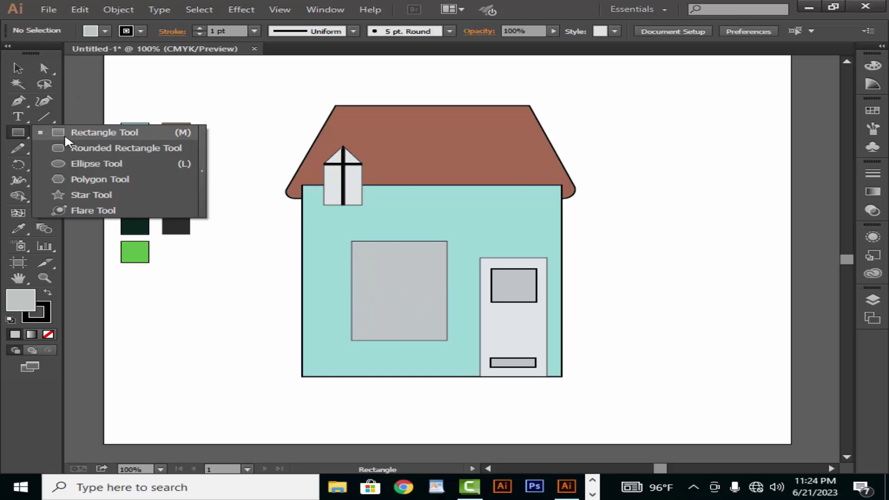
pyautogui.moveTo(352, 257); pyautogui.dragTo(447, 263)
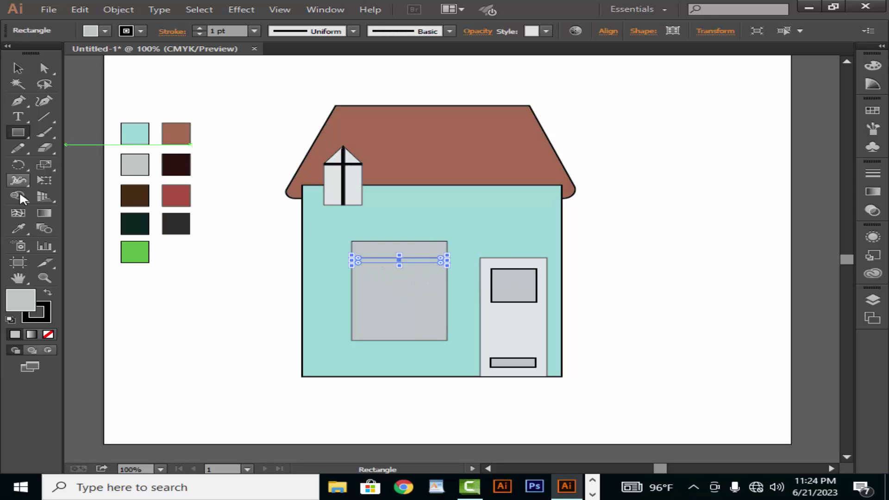
pyautogui.click(19, 228)
pyautogui.click(177, 224)
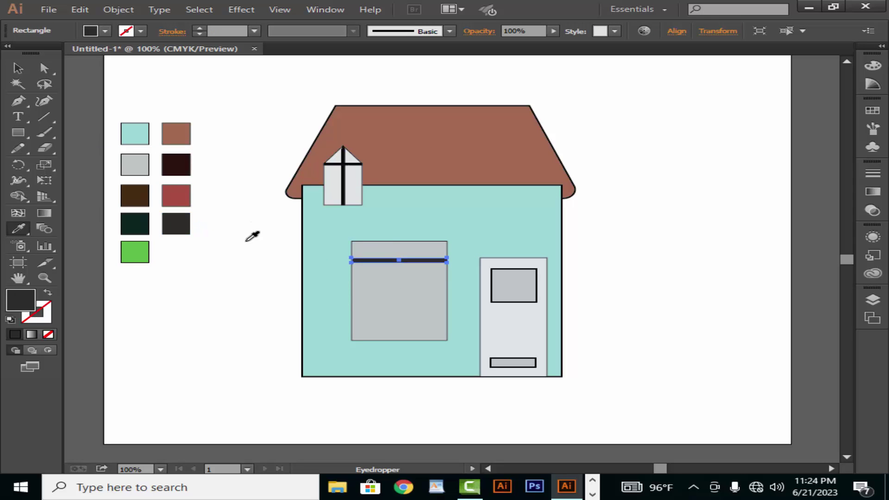
pyautogui.press('v')
pyautogui.hotkey('ctrl', 'shift', 'a')
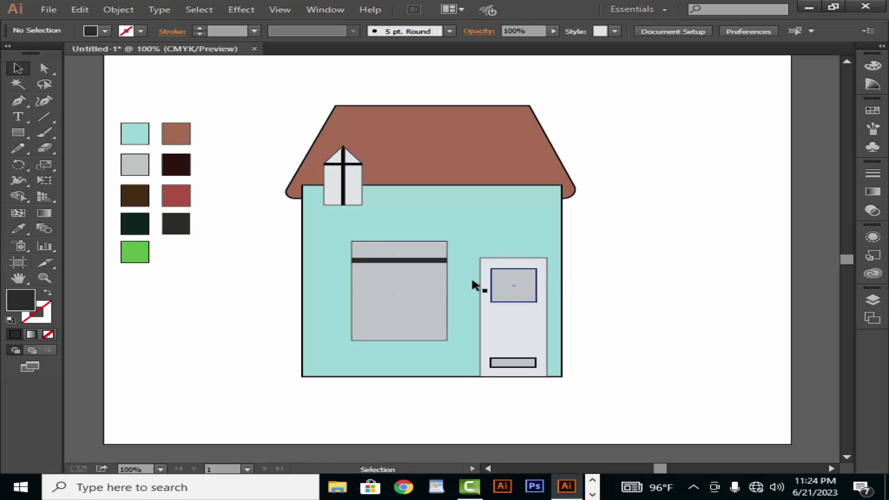
pyautogui.moveTo(426, 261); pyautogui.dragTo(429, 317)
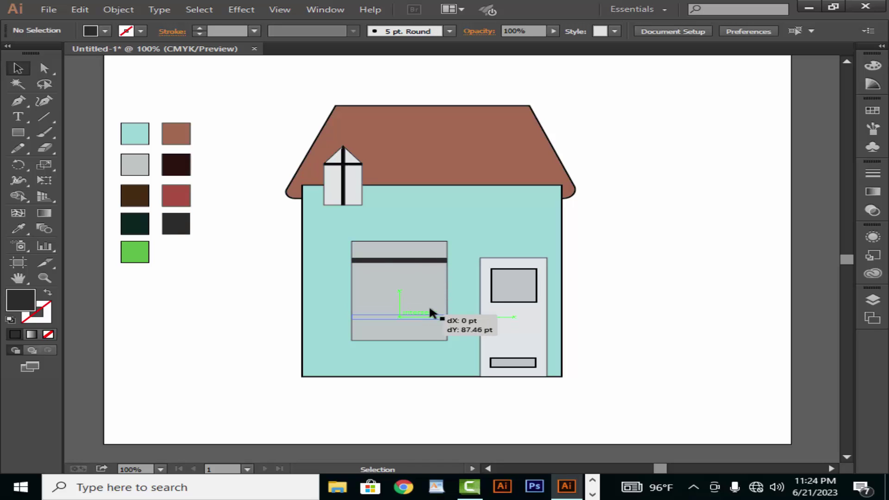
pyautogui.moveTo(428, 317); pyautogui.dragTo(428, 317)
# - Draw a thin vertical window bar and place a second copy to its right
pyautogui.click(18, 133)
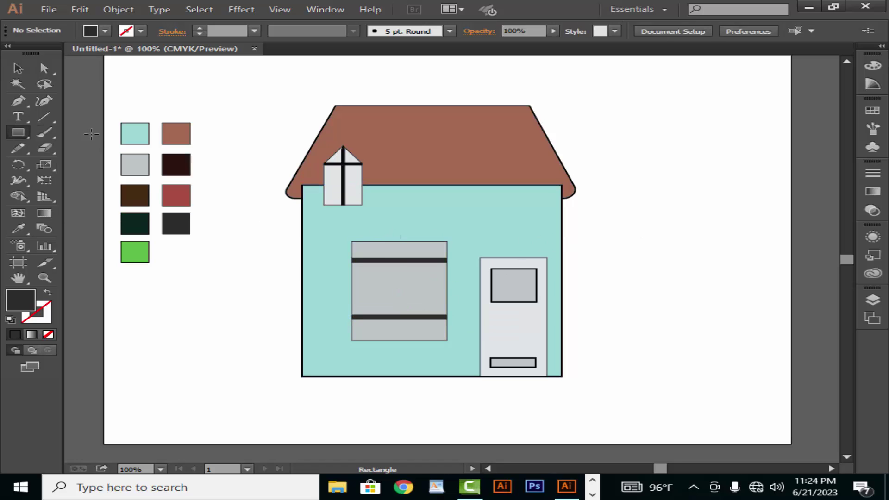
pyautogui.moveTo(370, 242); pyautogui.dragTo(370, 284)
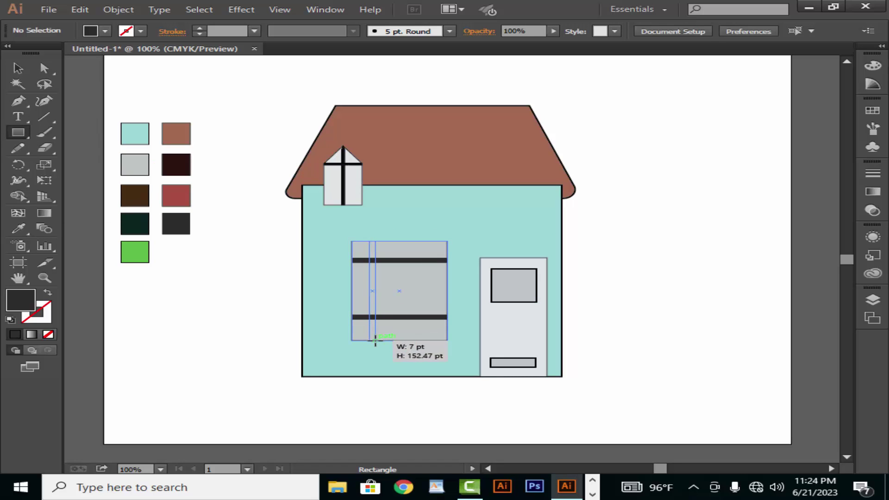
pyautogui.moveTo(372, 334); pyautogui.dragTo(375, 337)
pyautogui.press('v')
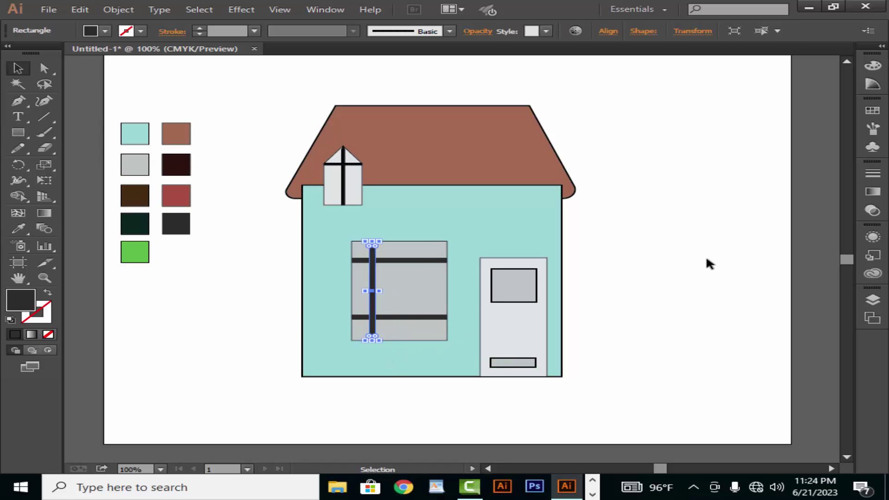
pyautogui.click(707, 262)
pyautogui.moveTo(375, 305)
pyautogui.mouseDown()
pyautogui.moveTo(429, 305)
pyautogui.moveTo(376, 304)
pyautogui.mouseUp()
pyautogui.click(649, 250)
pyautogui.click(648, 249)
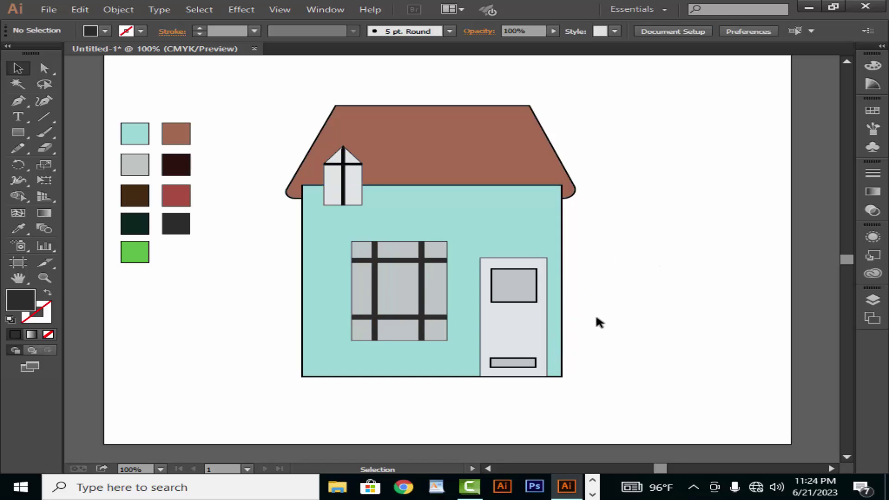
# - Draw a black strip along the house's bottom and extend its left end slightly
pyautogui.press('m')
pyautogui.moveTo(303, 378); pyautogui.dragTo(563, 387)
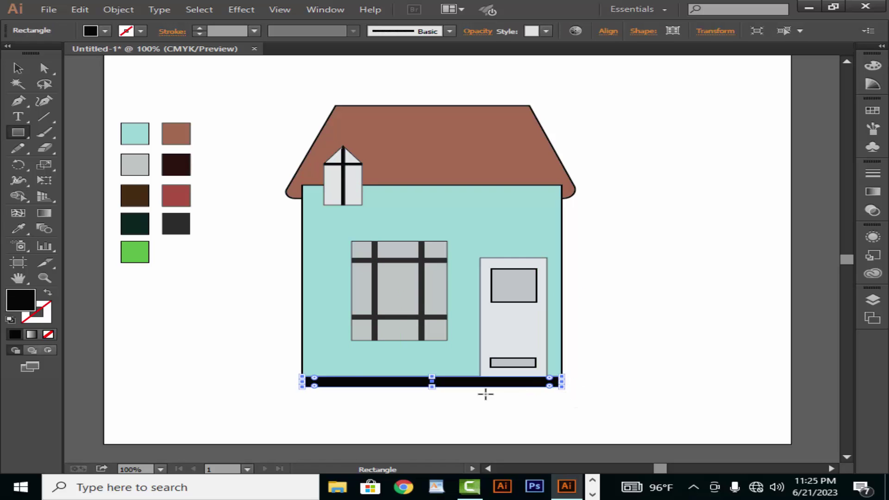
pyautogui.press('z')
pyautogui.click(326, 407)
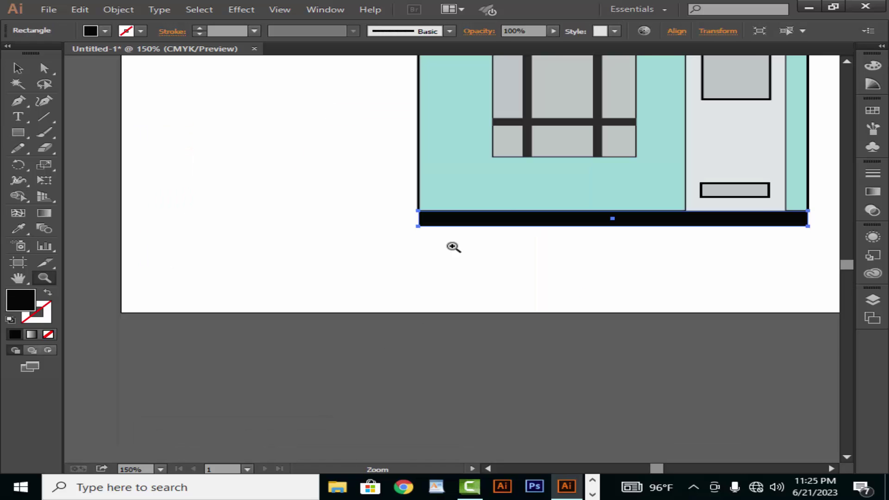
pyautogui.click(447, 254)
pyautogui.click(436, 265)
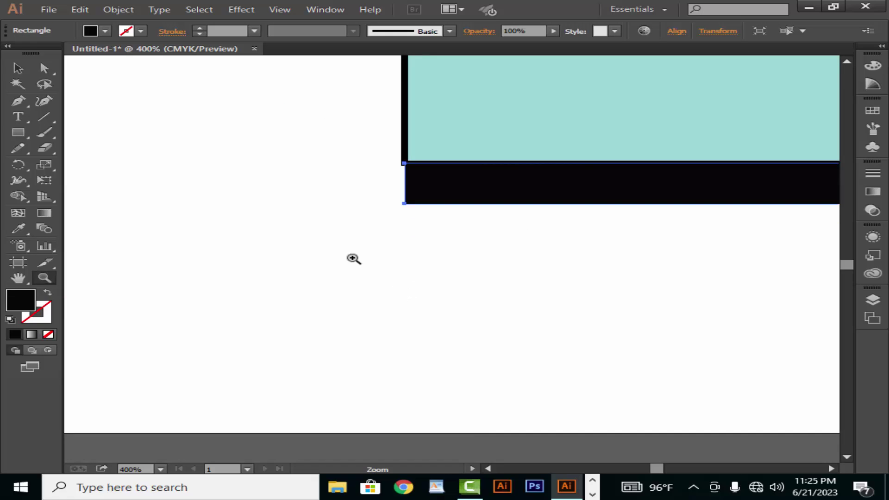
pyautogui.click(17, 69)
pyautogui.moveTo(403, 185); pyautogui.dragTo(400, 184)
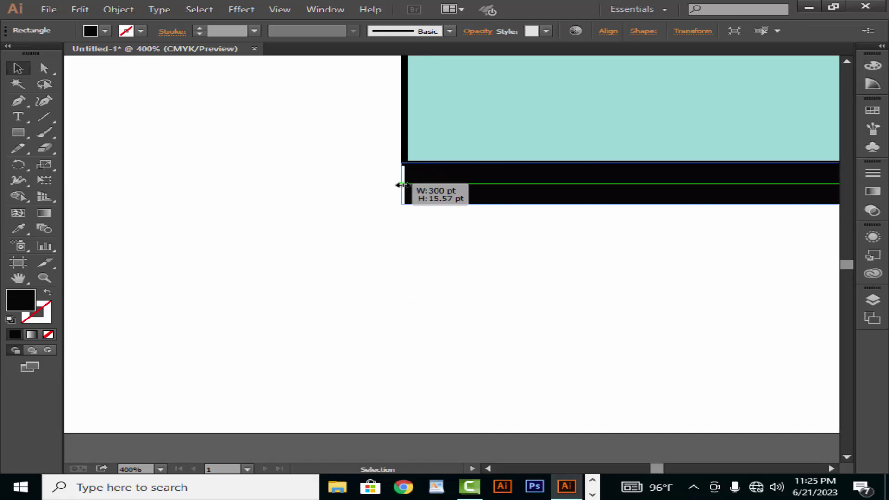
pyautogui.click(377, 204)
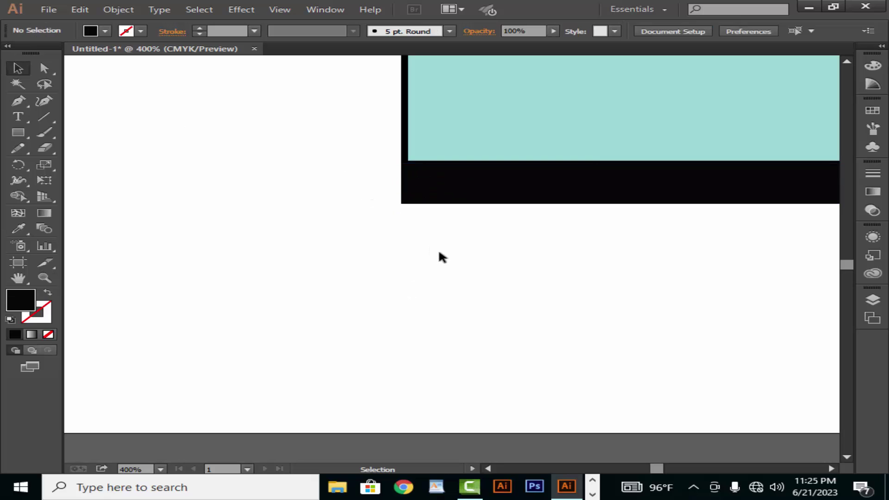
# - Stretch the black base strip to the house's right edge
pyautogui.press('z')
pyautogui.keyDown('alt'); pyautogui.click(475, 263); pyautogui.keyUp('alt')
pyautogui.keyDown('alt'); pyautogui.click(476, 263); pyautogui.keyUp('alt')
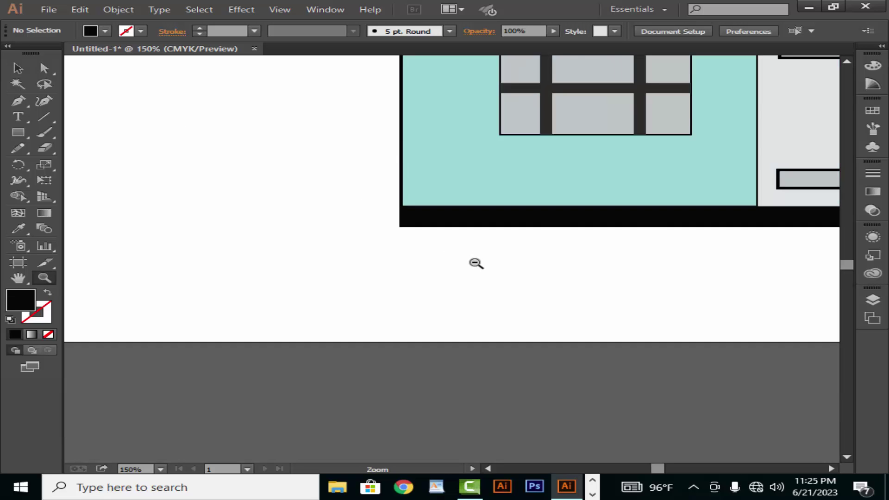
pyautogui.click(565, 247)
pyautogui.click(456, 259)
pyautogui.click(459, 263)
pyautogui.click(463, 266)
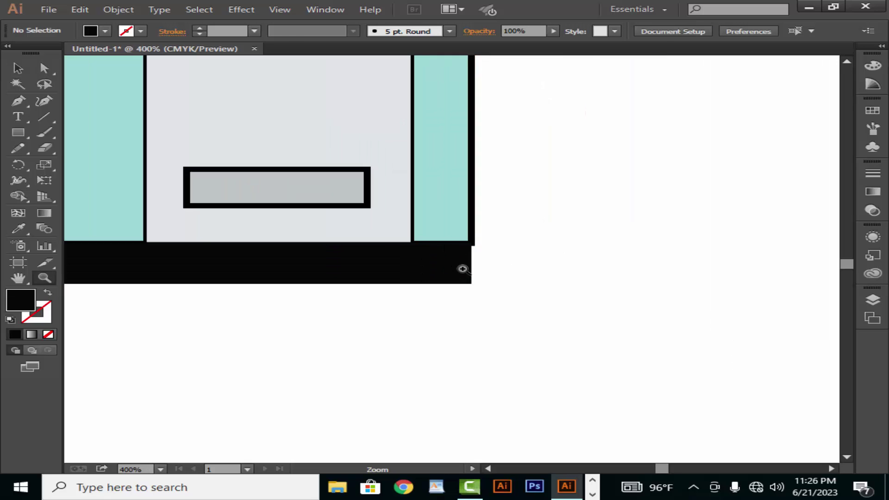
pyautogui.press('v')
pyautogui.click(458, 250)
pyautogui.moveTo(467, 249); pyautogui.dragTo(470, 248)
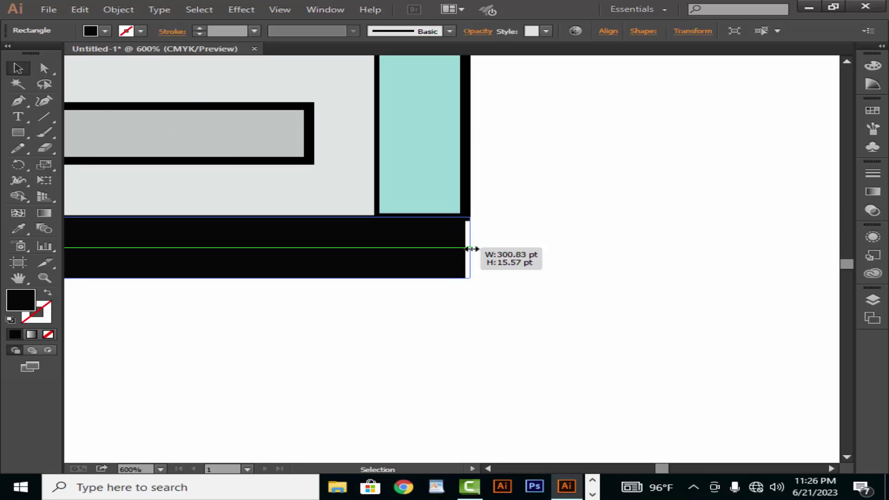
pyautogui.click(510, 258)
# - Zoom out and pan so the whole house is centred in view
pyautogui.click(52, 275)
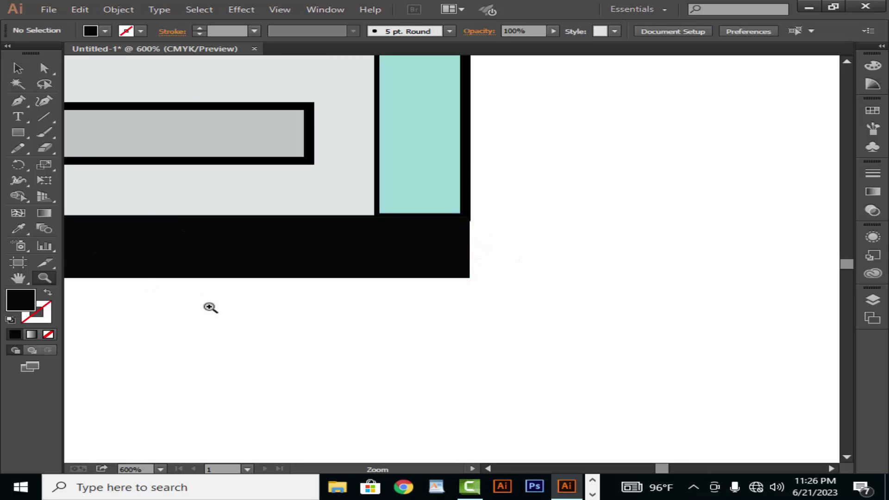
pyautogui.keyDown('alt'); pyautogui.click(273, 323); pyautogui.keyUp('alt')
pyautogui.keyDown('alt'); pyautogui.click(287, 320); pyautogui.keyUp('alt')
pyautogui.keyDown('alt'); pyautogui.click(307, 314); pyautogui.keyUp('alt')
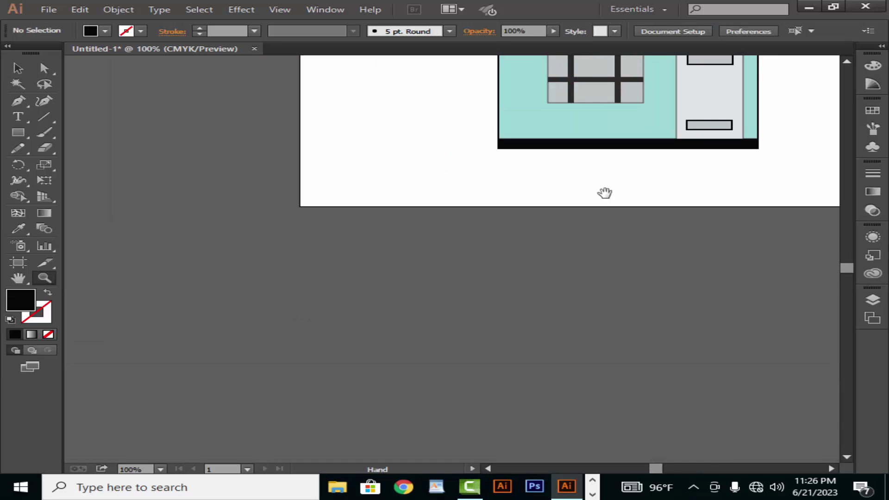
pyautogui.moveTo(606, 192); pyautogui.dragTo(482, 339)
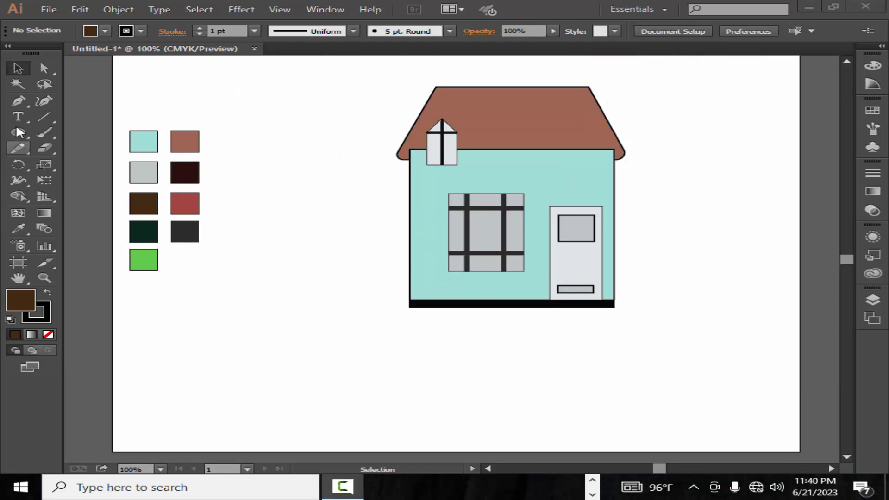
# - Draw a long thin bar past both house sides, eyedrop the black base fill, and raise it to the house bottom
pyautogui.moveTo(17, 128); pyautogui.dragTo(65, 130)
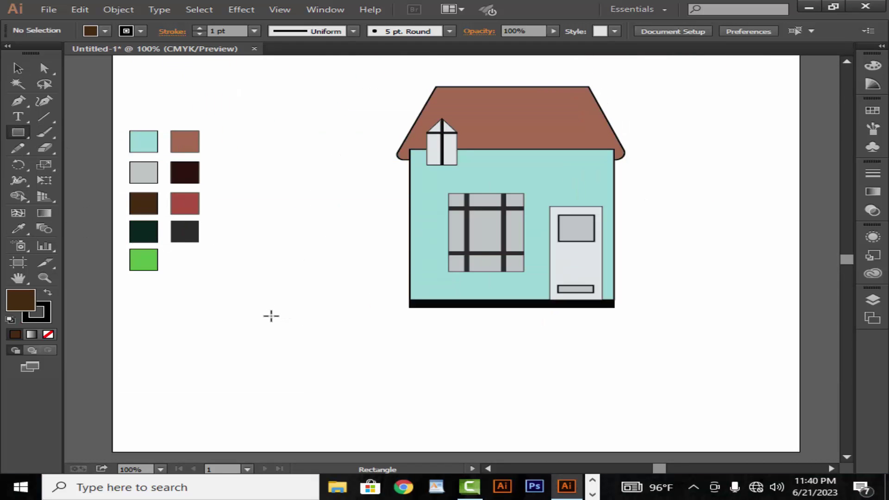
pyautogui.moveTo(272, 316); pyautogui.dragTo(630, 320)
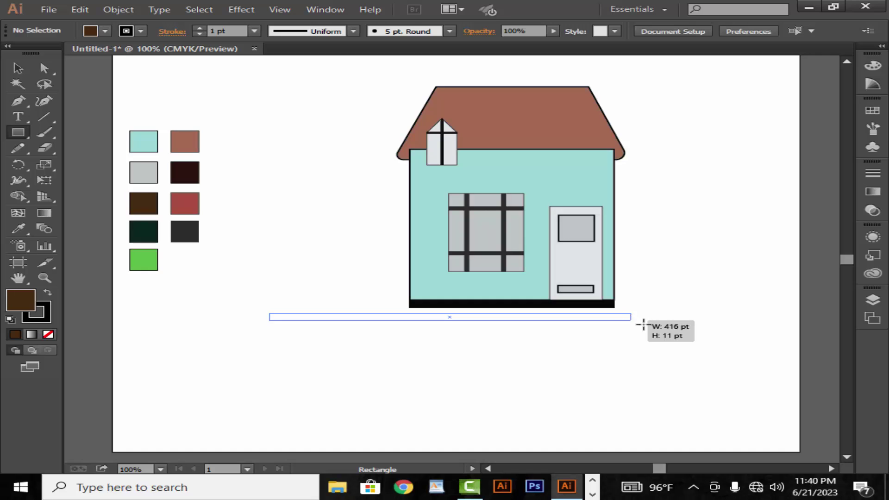
pyautogui.moveTo(643, 324); pyautogui.dragTo(742, 317)
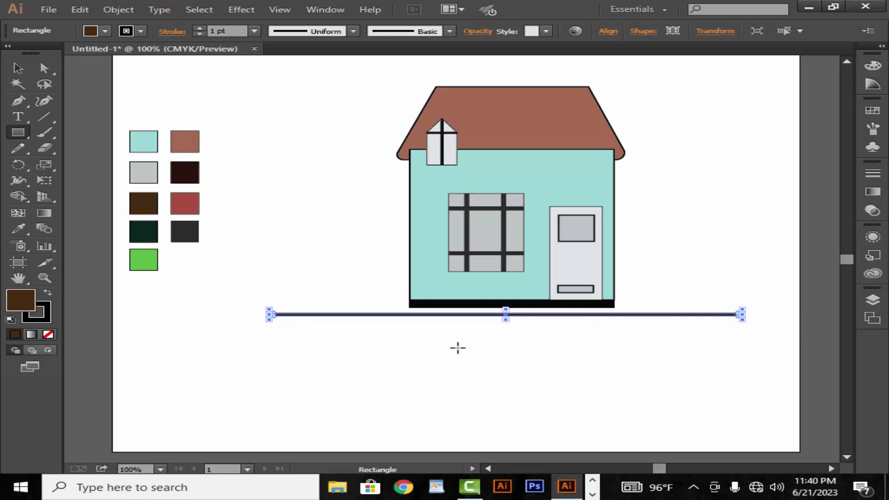
pyautogui.click(18, 68)
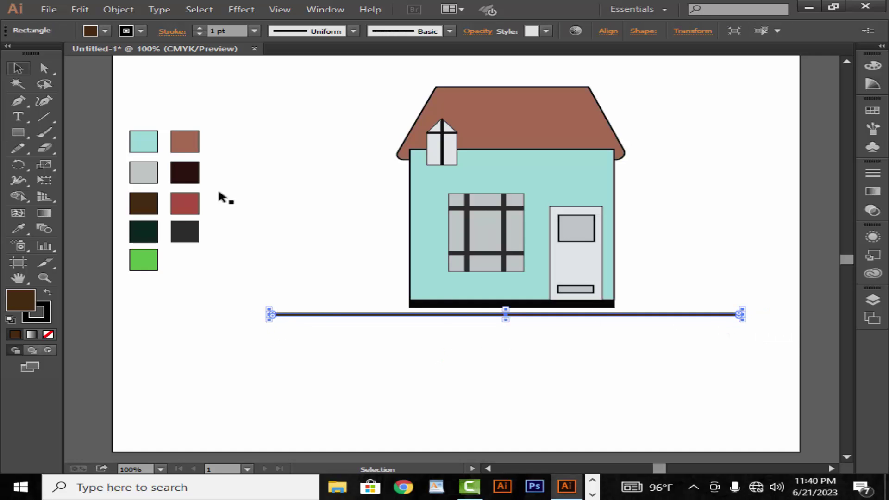
pyautogui.click(19, 231)
pyautogui.click(536, 303)
pyautogui.click(18, 68)
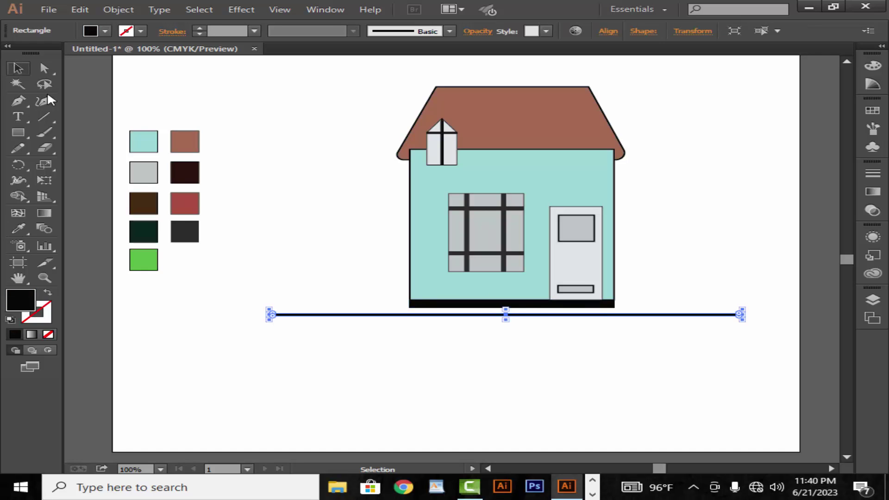
pyautogui.click(335, 231)
pyautogui.moveTo(516, 314); pyautogui.dragTo(517, 307)
pyautogui.click(512, 350)
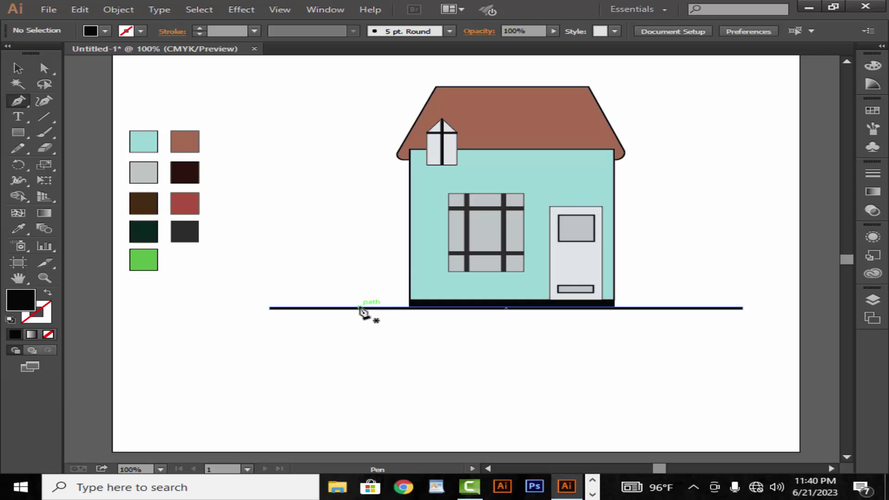
# - Pen-draw a closed trunk shape with a branch on the ground line and fill it dark maroon
pyautogui.moveTo(360, 307); pyautogui.dragTo(364, 288)
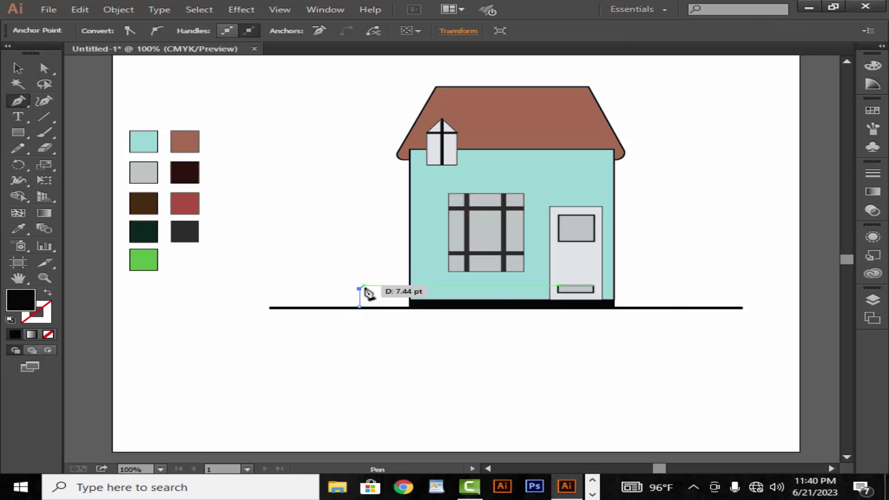
pyautogui.moveTo(363, 288)
pyautogui.mouseDown()
pyautogui.moveTo(364, 280)
pyautogui.moveTo(357, 310)
pyautogui.mouseUp()
pyautogui.click(358, 308)
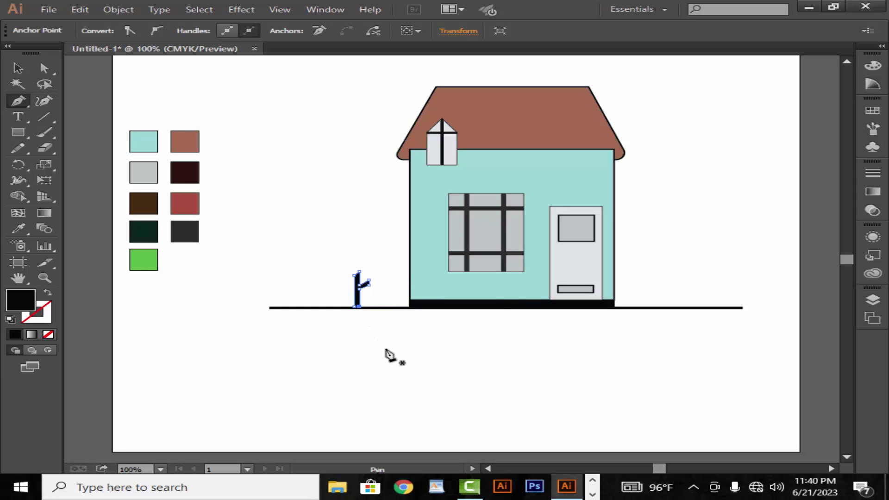
pyautogui.press('v')
pyautogui.click(18, 229)
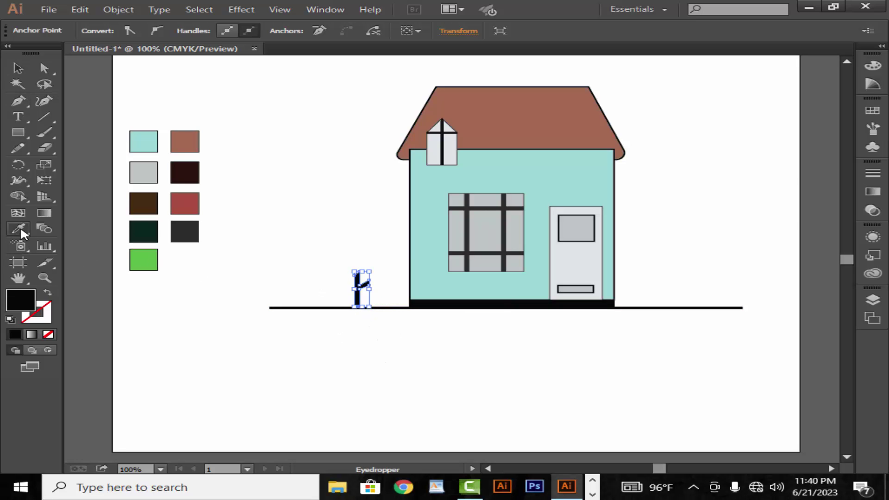
pyautogui.click(155, 210)
pyautogui.click(194, 182)
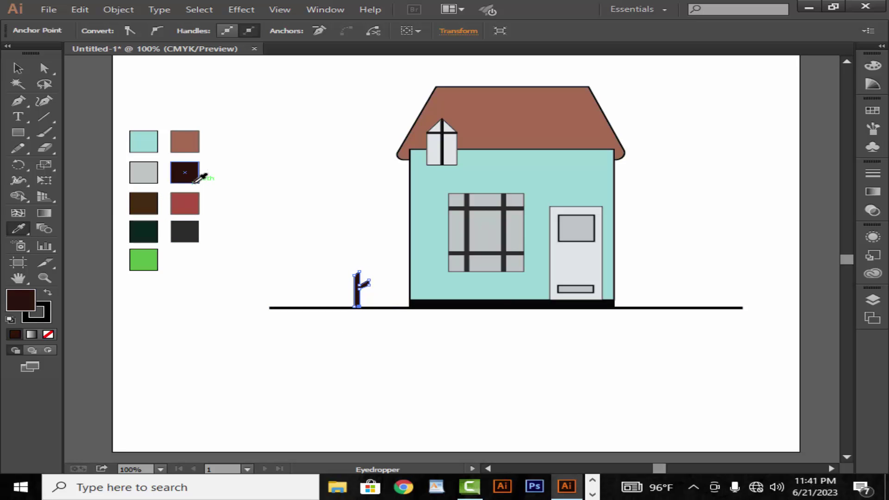
pyautogui.click(18, 68)
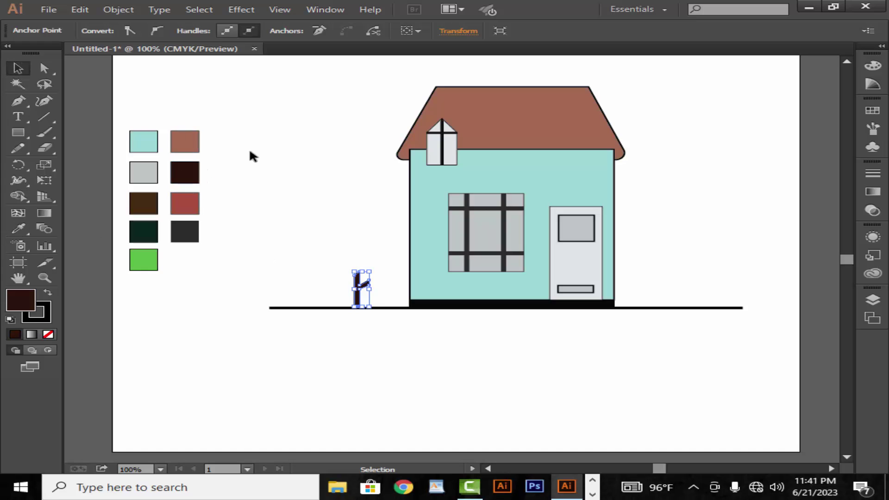
pyautogui.click(334, 269)
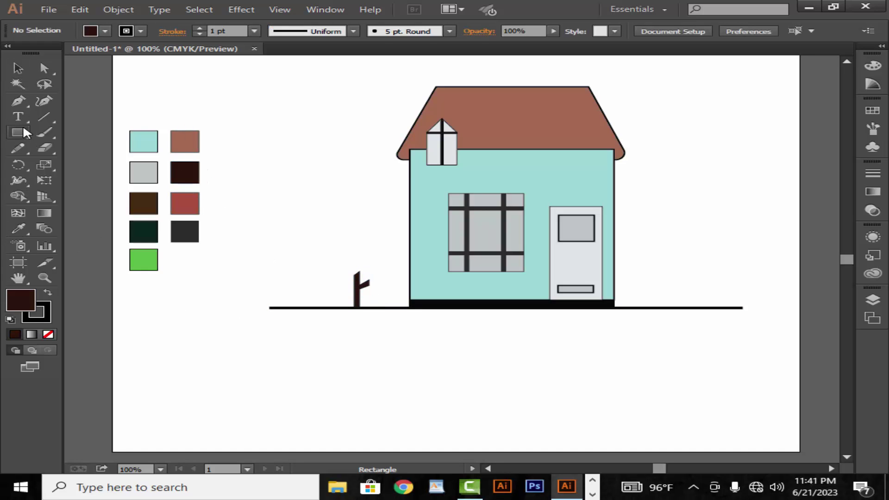
# - Draw an ellipse around the trunk and fill it with the green swatch
pyautogui.moveTo(23, 132); pyautogui.dragTo(79, 161)
pyautogui.moveTo(347, 261)
pyautogui.mouseDown()
pyautogui.moveTo(388, 306)
pyautogui.moveTo(366, 295)
pyautogui.mouseUp()
pyautogui.press('v')
pyautogui.press('v')
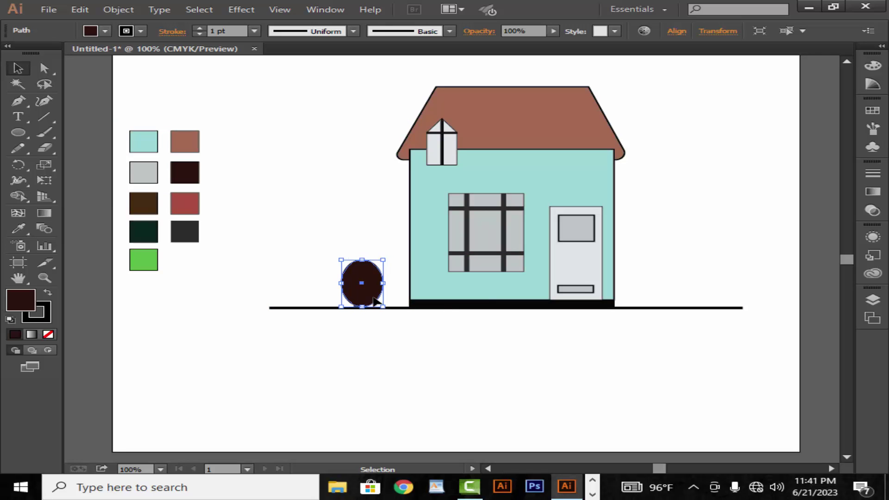
pyautogui.click(19, 228)
pyautogui.click(144, 259)
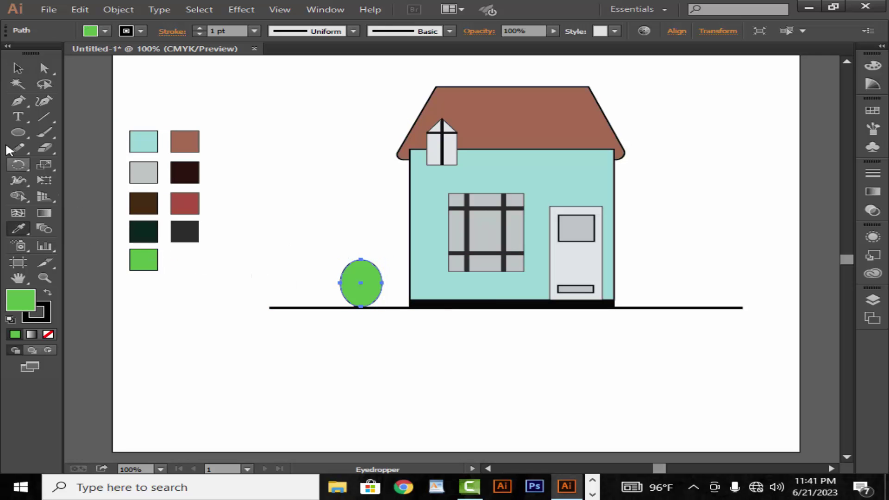
pyautogui.click(18, 69)
# - Send the green ellipse behind the trunk, widen it into a circle, and nudge the tree right
pyautogui.rightClick(363, 277)
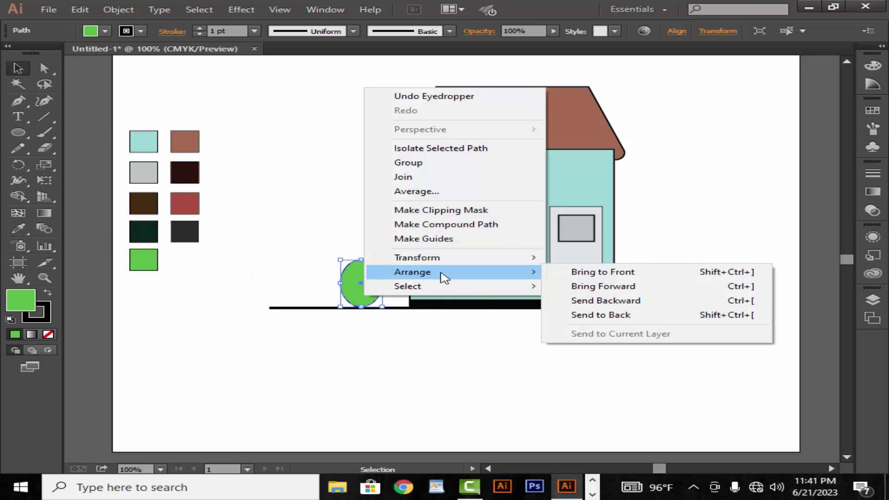
pyautogui.click(600, 315)
pyautogui.click(367, 326)
pyautogui.click(366, 289)
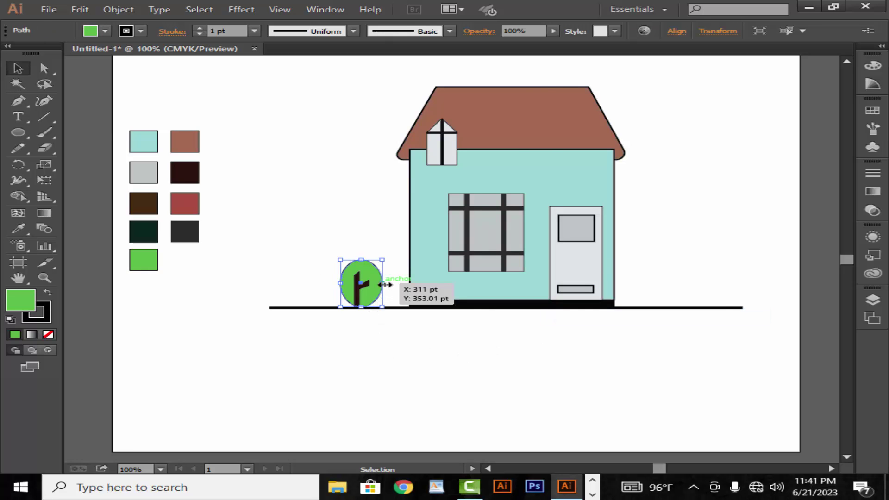
pyautogui.moveTo(382, 284); pyautogui.dragTo(355, 288)
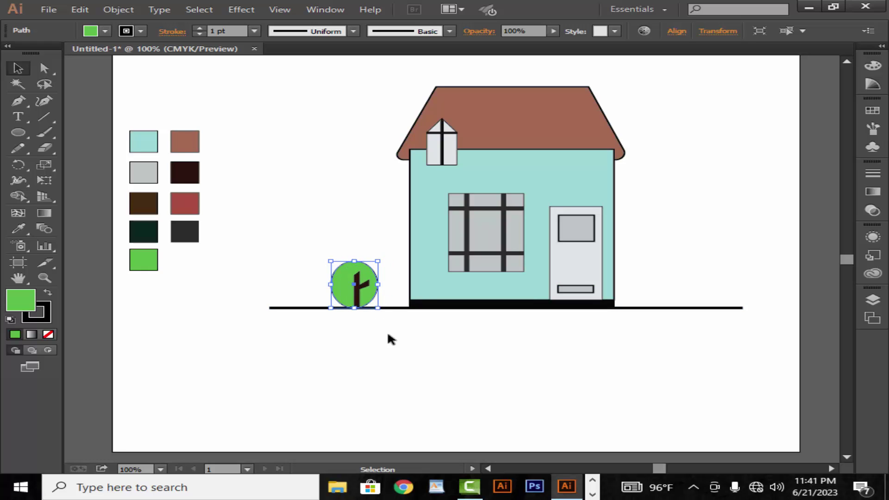
pyautogui.press('Right')
pyautogui.press('Right')
pyautogui.press('Right')
pyautogui.press('Right')
pyautogui.press('Right')
pyautogui.press('Right')
pyautogui.click(375, 323)
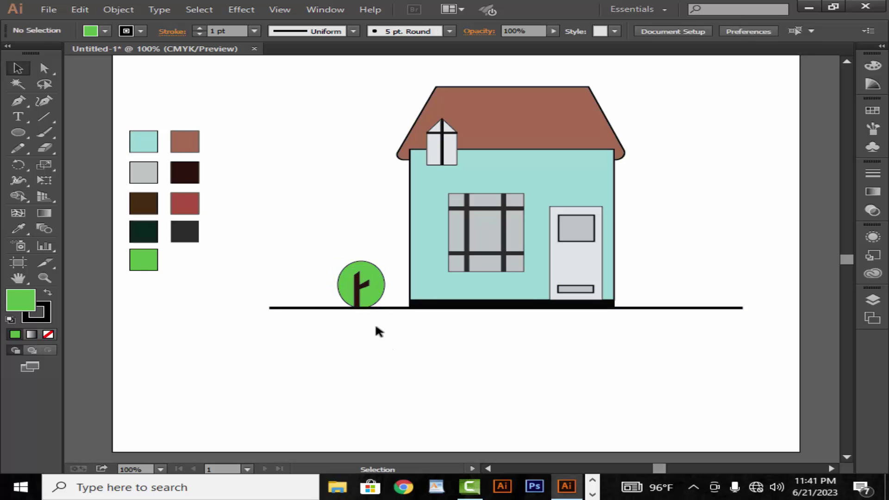
pyautogui.click(372, 300)
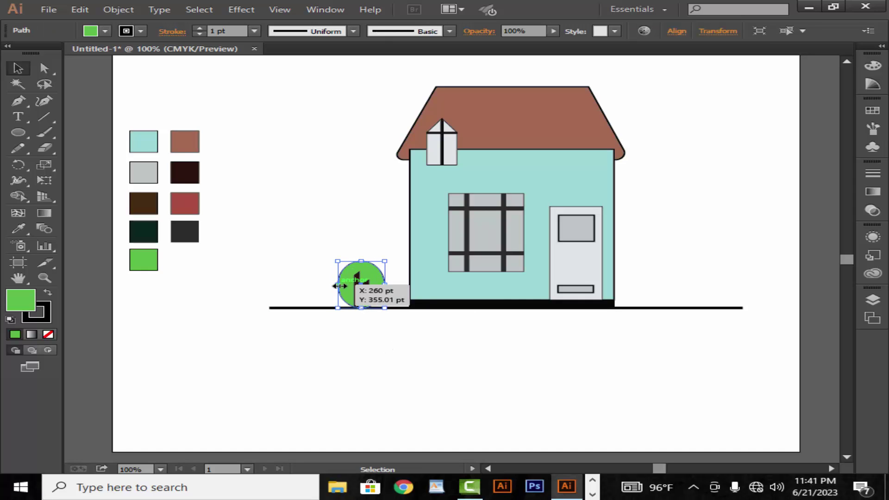
pyautogui.click(375, 335)
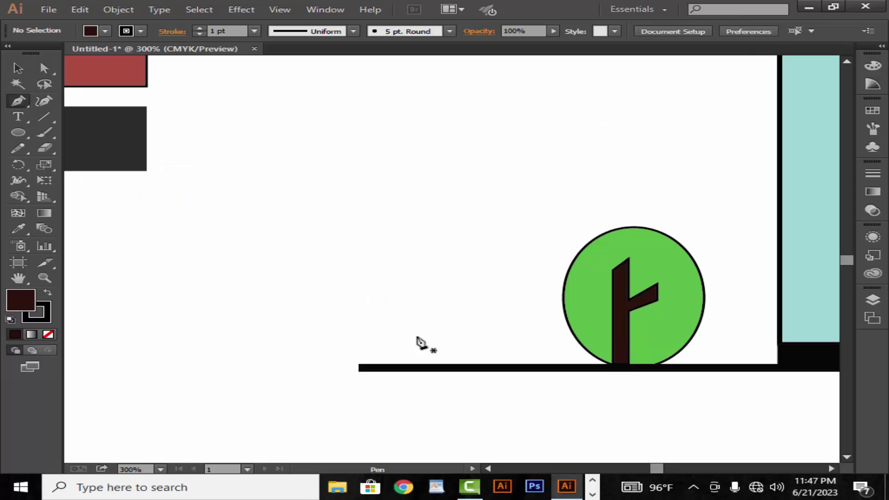
# - Pen-draw a closed tall trunk outline with a V-shaped forked top and side branch
pyautogui.click(437, 366)
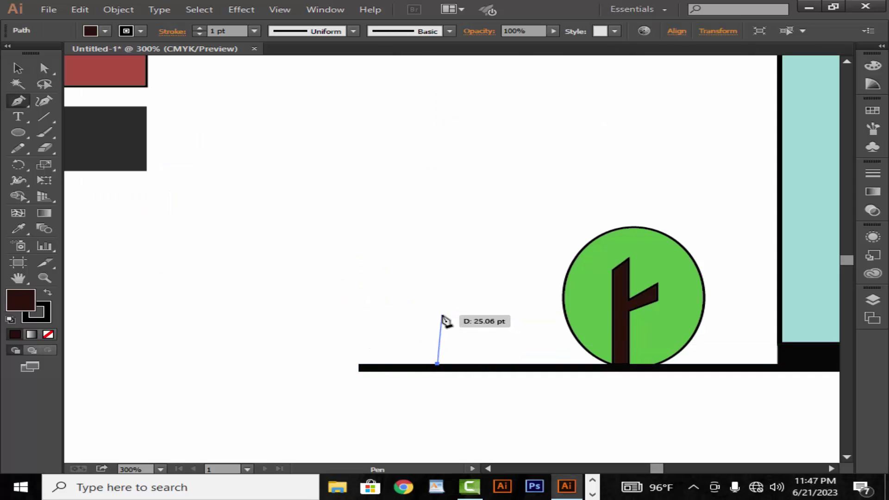
pyautogui.moveTo(437, 307); pyautogui.dragTo(443, 312)
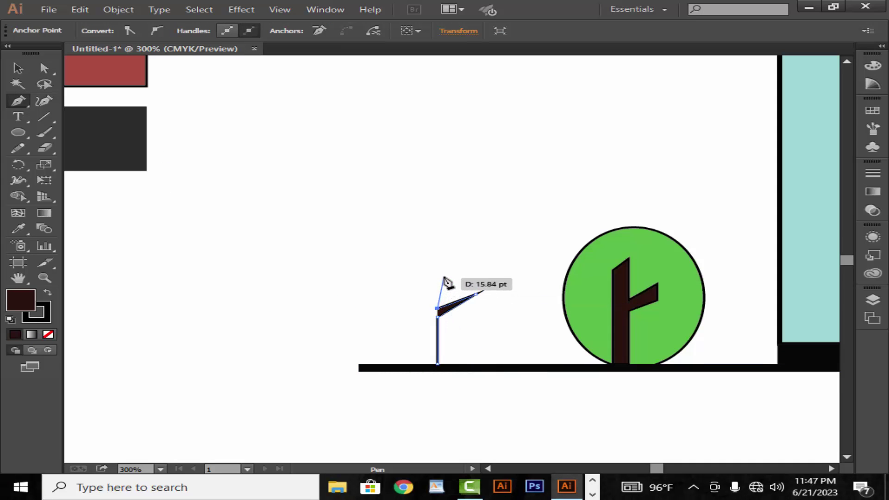
pyautogui.click(437, 245)
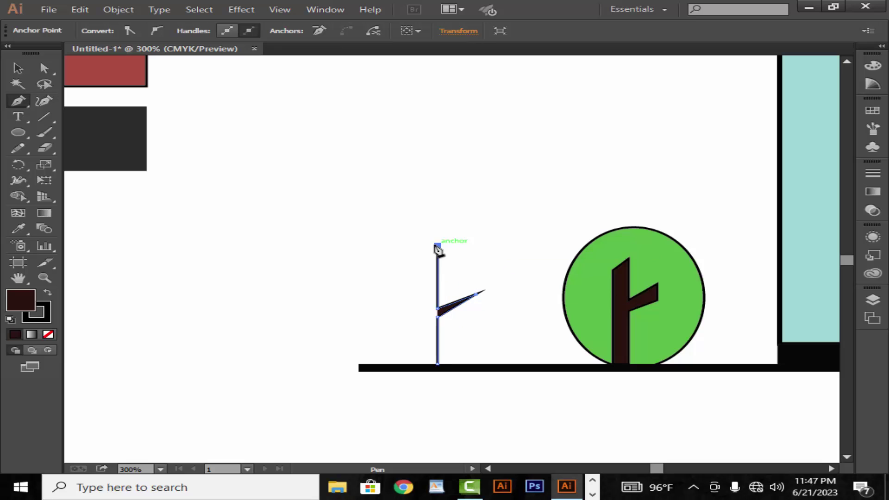
pyautogui.click(430, 275)
pyautogui.click(405, 241)
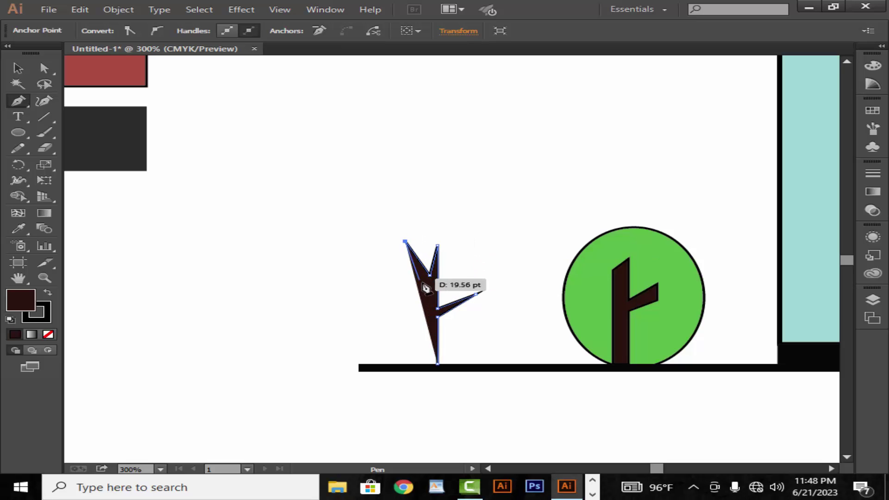
pyautogui.click(428, 288)
pyautogui.click(438, 317)
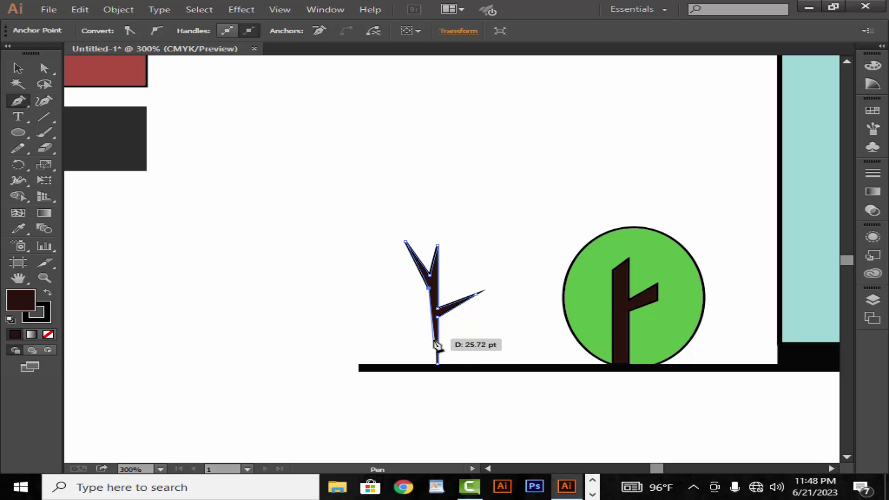
pyautogui.click(428, 364)
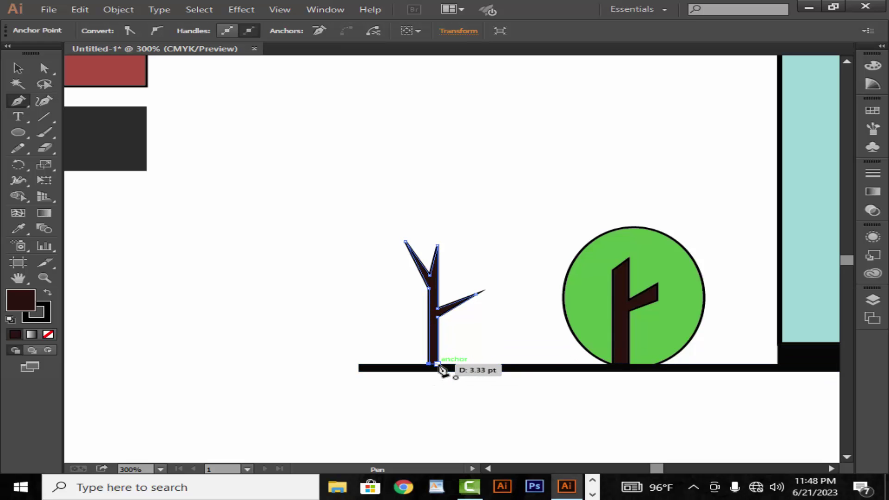
pyautogui.click(438, 365)
# - Raise the trunk's top tip and pull the left fork tip outward with Direct Selection
pyautogui.click(17, 68)
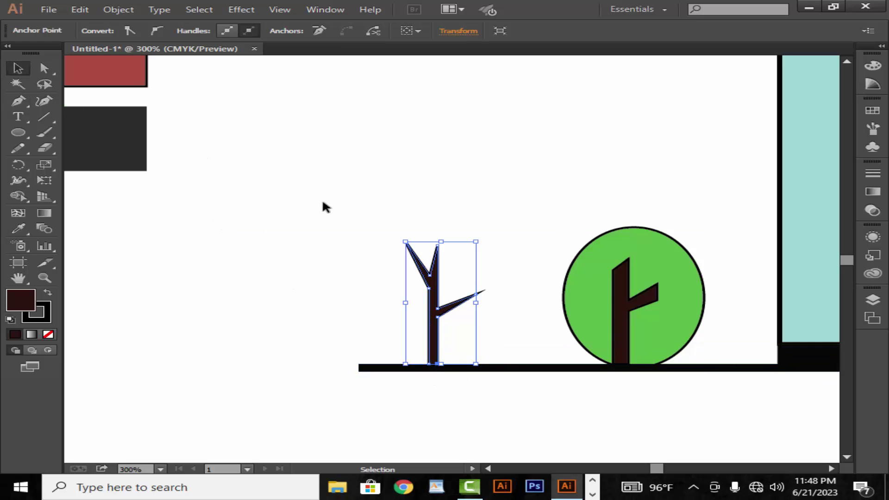
pyautogui.click(324, 204)
pyautogui.click(45, 69)
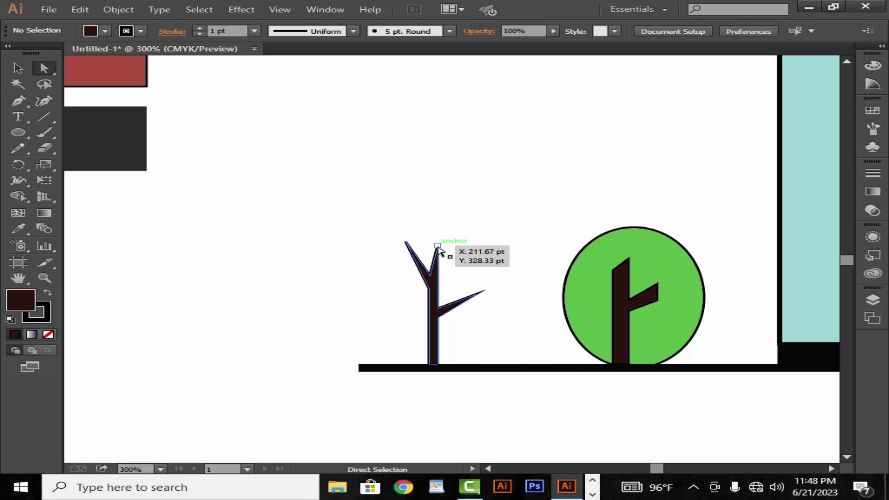
pyautogui.moveTo(437, 246); pyautogui.dragTo(440, 227)
pyautogui.click(496, 279)
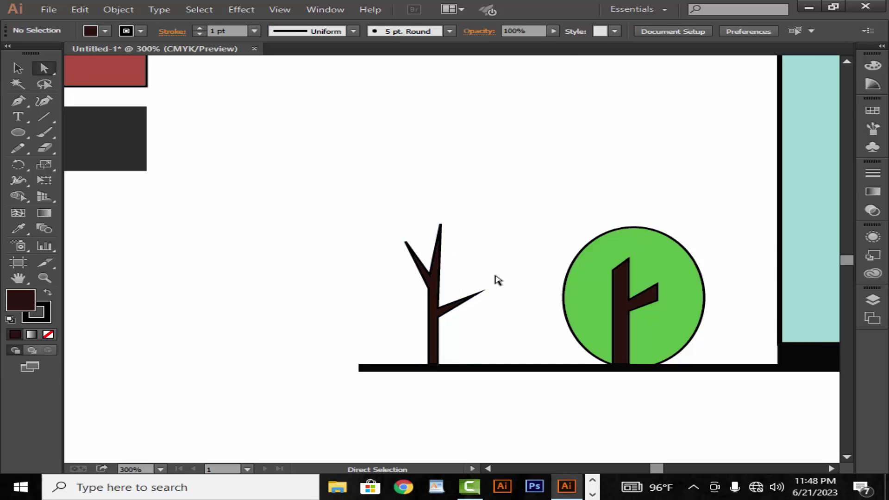
pyautogui.click(402, 241)
pyautogui.click(460, 282)
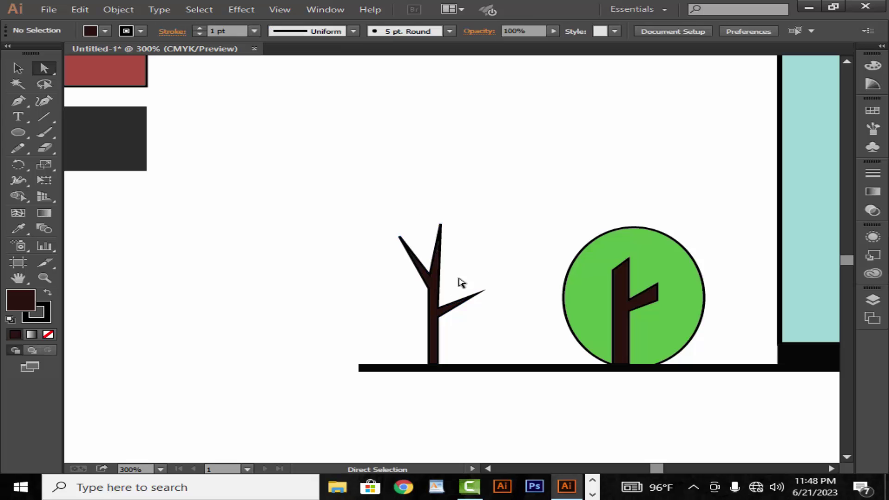
# - Zoom out to the trees and house, then draw a small green-filled circle beside the bare tree
pyautogui.click(46, 284)
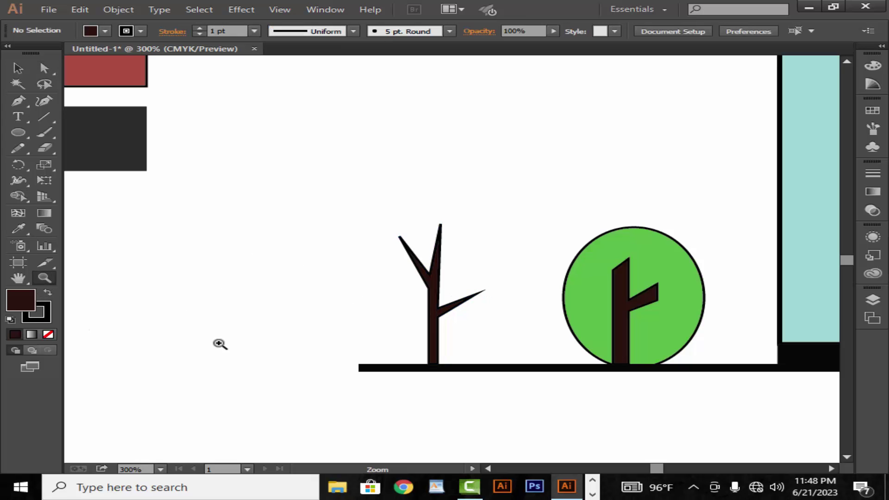
pyautogui.keyDown('alt'); pyautogui.click(262, 370); pyautogui.keyUp('alt')
pyautogui.keyDown('alt'); pyautogui.click(521, 290); pyautogui.keyUp('alt')
pyautogui.moveTo(521, 289); pyautogui.dragTo(402, 337)
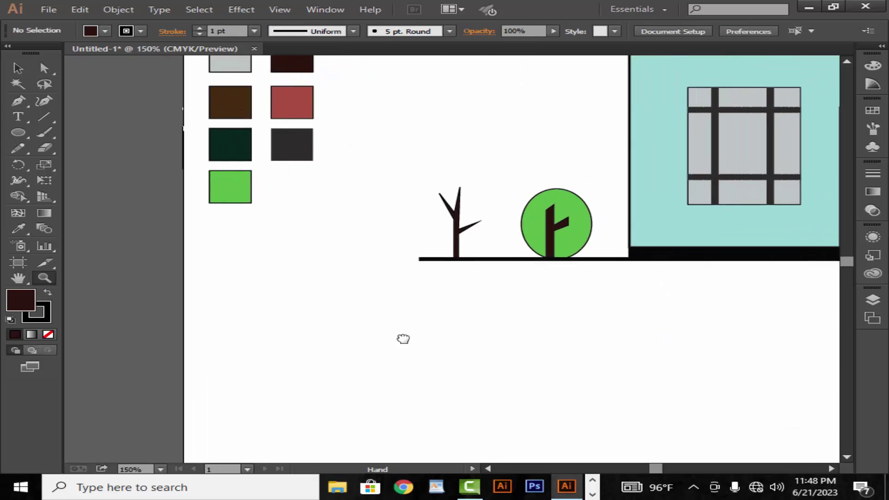
pyautogui.click(17, 135)
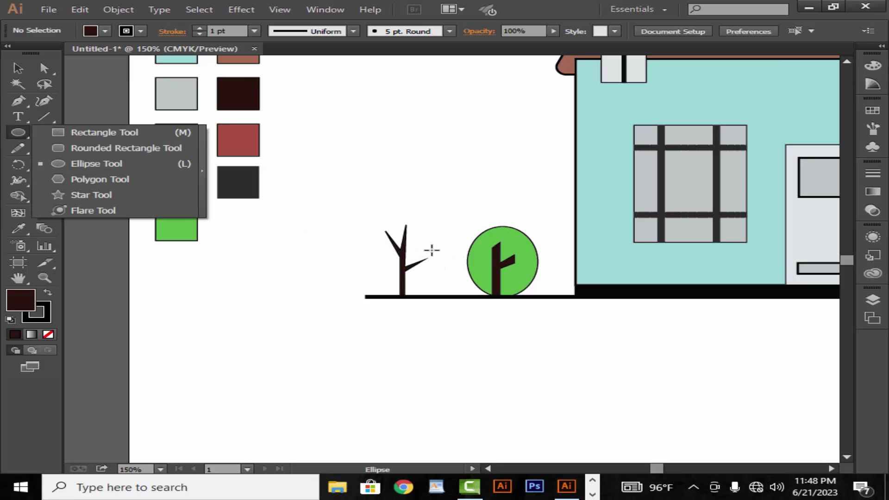
pyautogui.moveTo(424, 247); pyautogui.dragTo(454, 274)
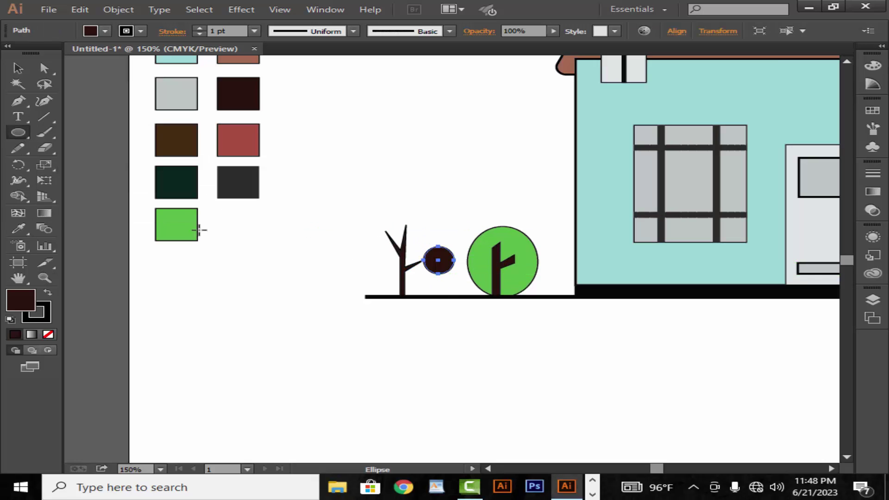
pyautogui.press('i')
pyautogui.click(177, 224)
pyautogui.click(18, 68)
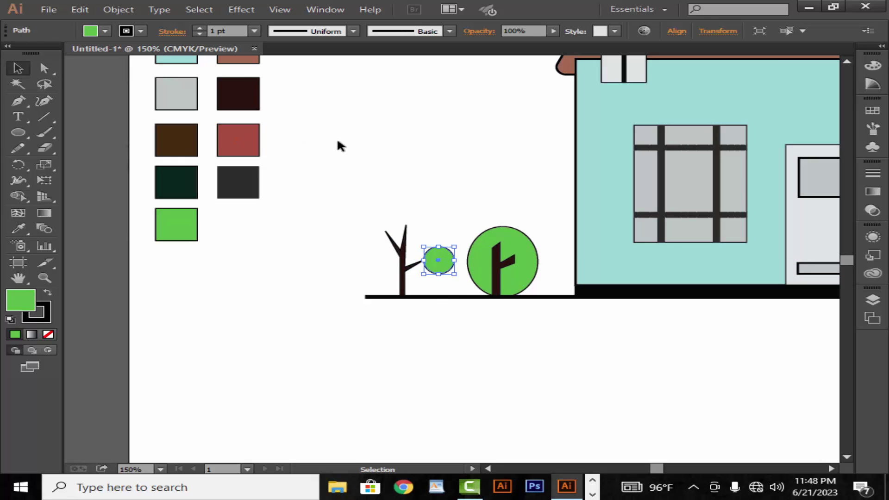
pyautogui.click(337, 144)
# - Bring the bare tree to front and move the green circle onto its right branch
pyautogui.rightClick(407, 274)
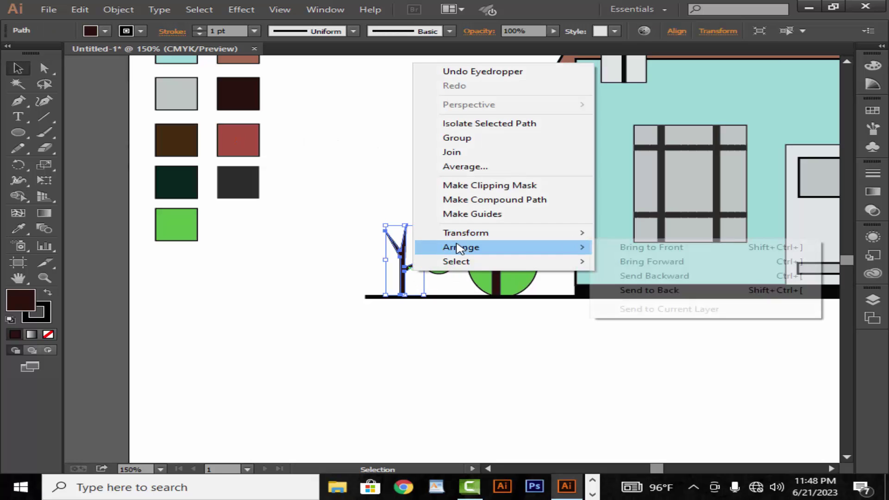
pyautogui.click(618, 245)
pyautogui.click(502, 199)
pyautogui.moveTo(439, 260); pyautogui.dragTo(423, 262)
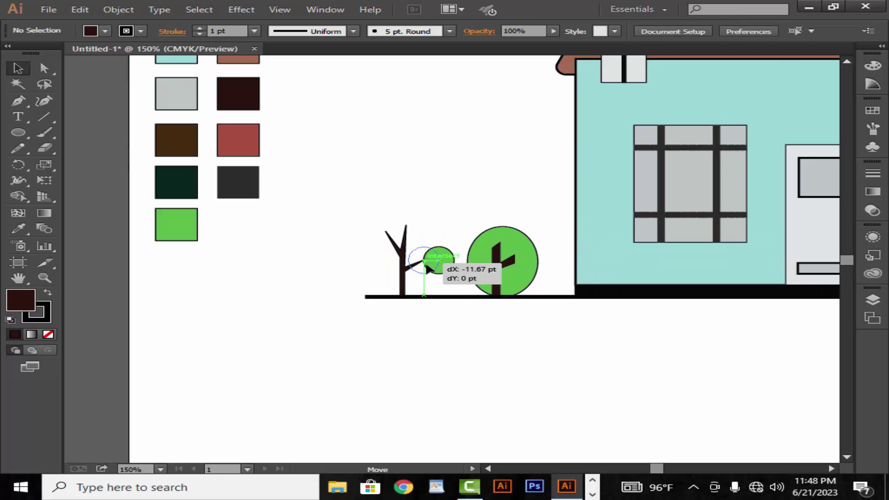
pyautogui.click(453, 213)
pyautogui.press('z')
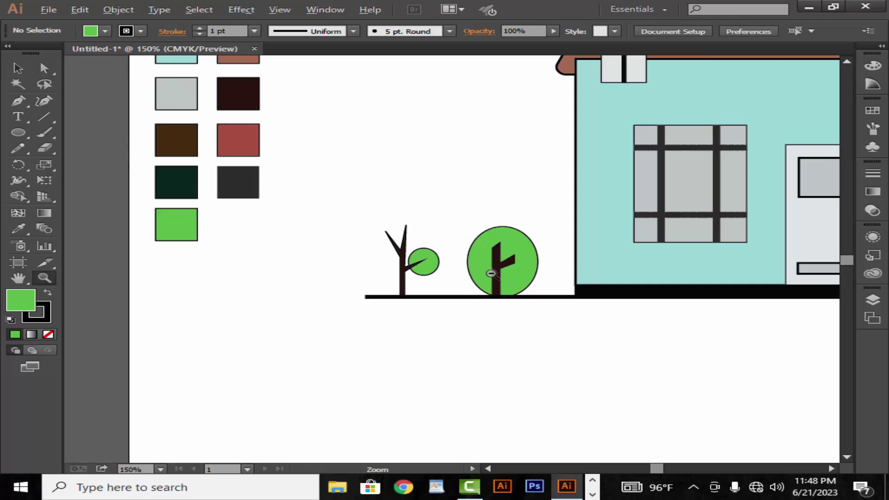
pyautogui.keyDown('alt'); pyautogui.click(462, 277); pyautogui.keyUp('alt')
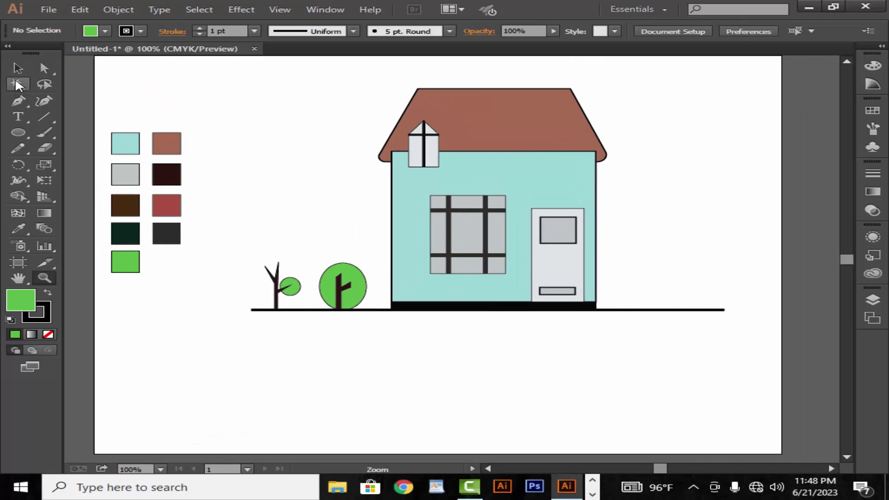
# - Copy the green leaf circle onto the trunk top and left fork, then fine-tune their positions
pyautogui.click(18, 68)
pyautogui.moveTo(296, 291)
pyautogui.mouseDown()
pyautogui.moveTo(286, 267)
pyautogui.moveTo(263, 276)
pyautogui.mouseUp()
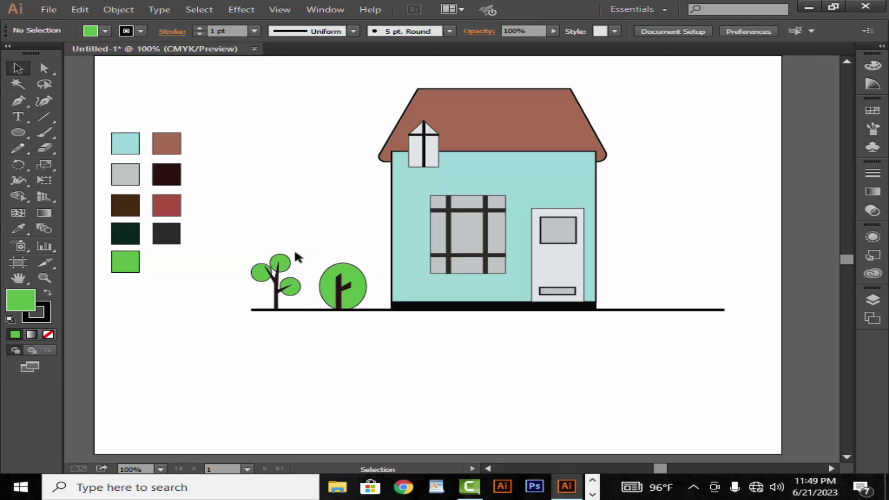
pyautogui.click(295, 290)
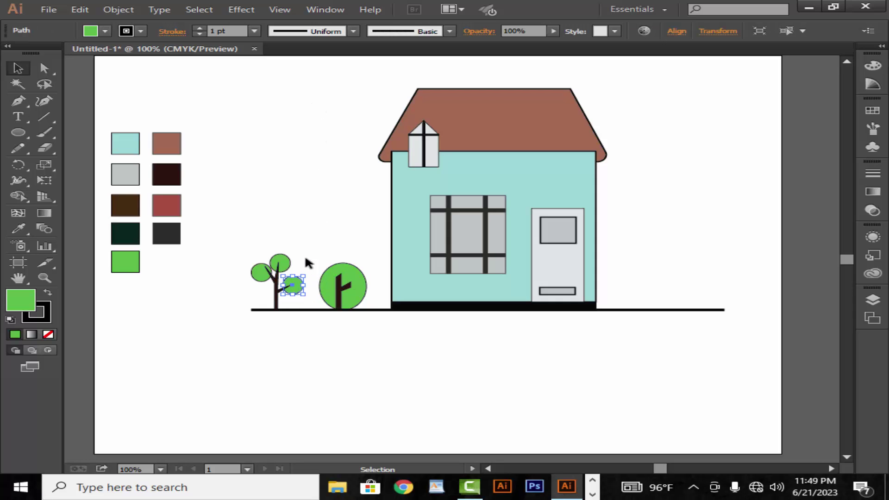
pyautogui.click(310, 266)
pyautogui.click(285, 267)
pyautogui.moveTo(287, 268); pyautogui.dragTo(286, 266)
pyautogui.click(255, 278)
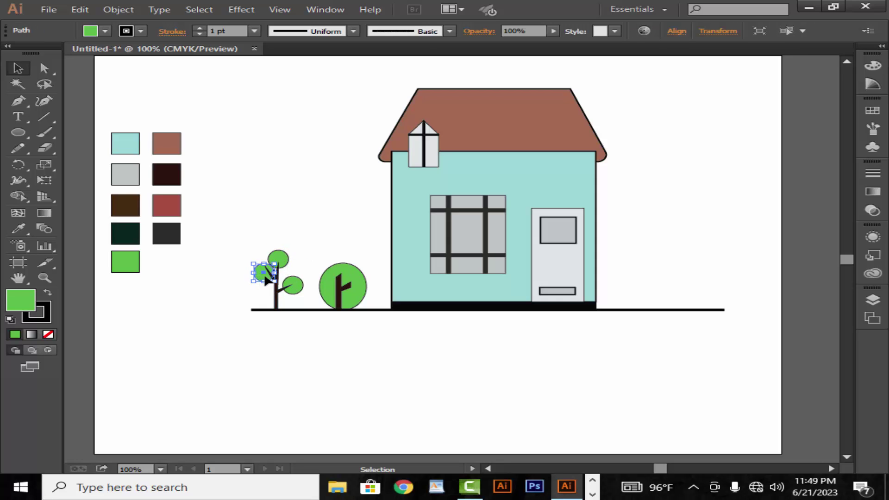
pyautogui.moveTo(268, 281); pyautogui.dragTo(295, 285)
pyautogui.click(315, 209)
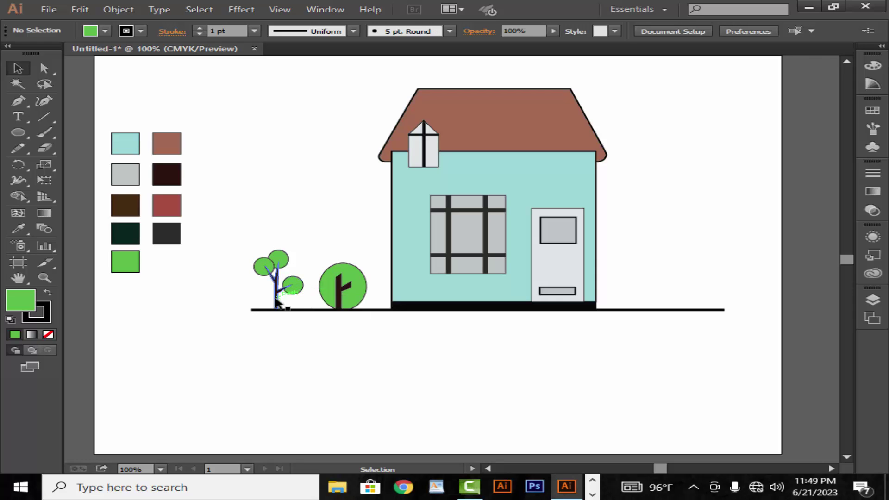
# - Group the forked tree's trunk and leaf circles into one object
pyautogui.click(277, 303)
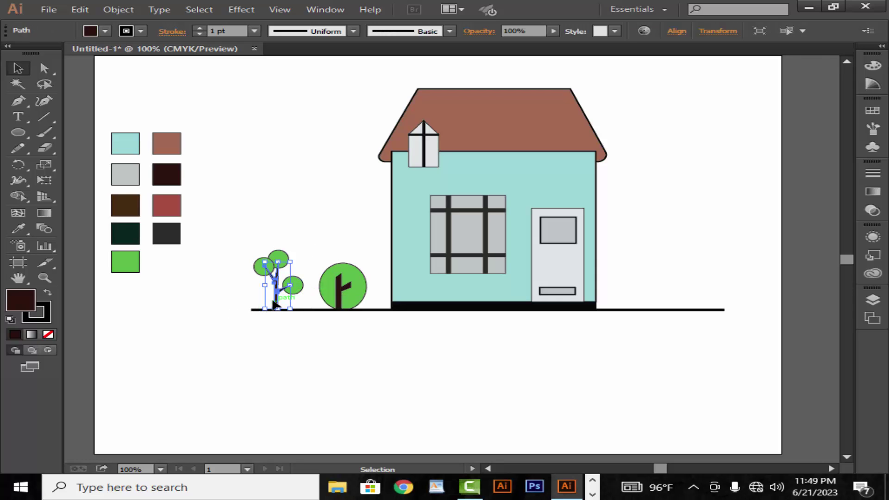
pyautogui.keyDown('shift'); pyautogui.click(293, 283); pyautogui.keyUp('shift')
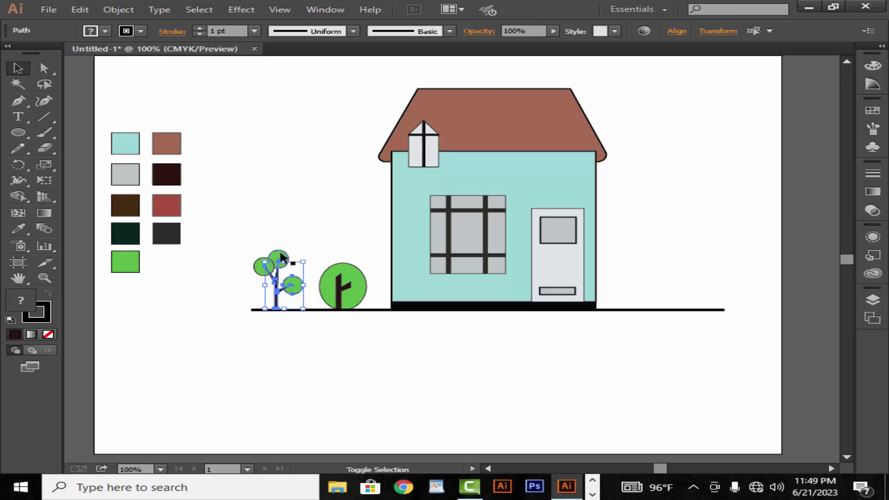
pyautogui.moveTo(281, 256); pyautogui.dragTo(277, 262)
pyautogui.rightClick(281, 267)
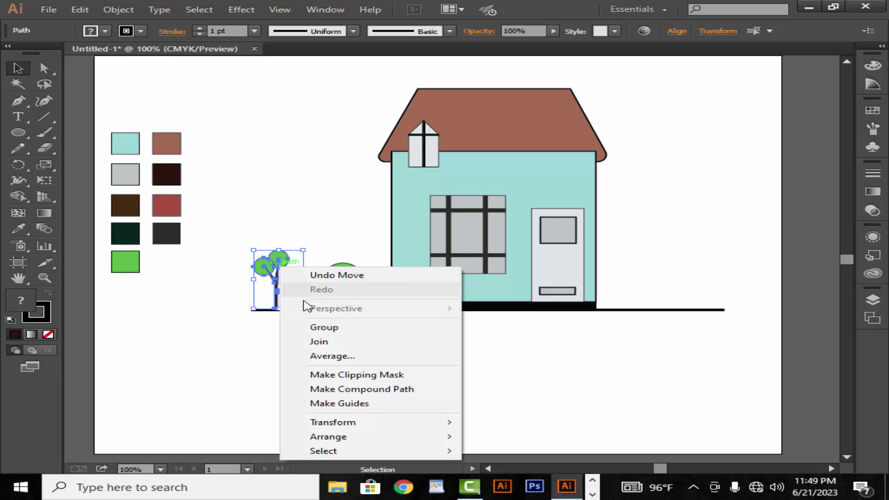
pyautogui.click(318, 328)
# - Enlarge the tree group and move it up and right
pyautogui.click(272, 319)
pyautogui.click(275, 305)
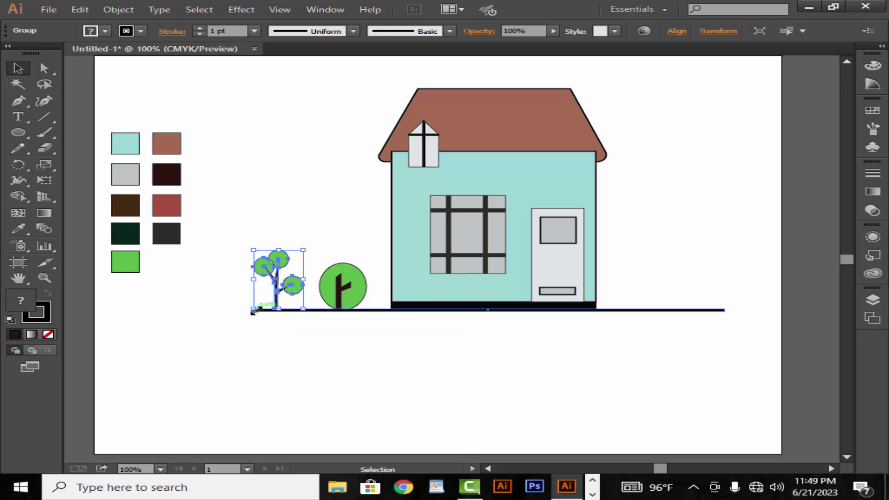
pyautogui.moveTo(253, 310); pyautogui.dragTo(203, 369)
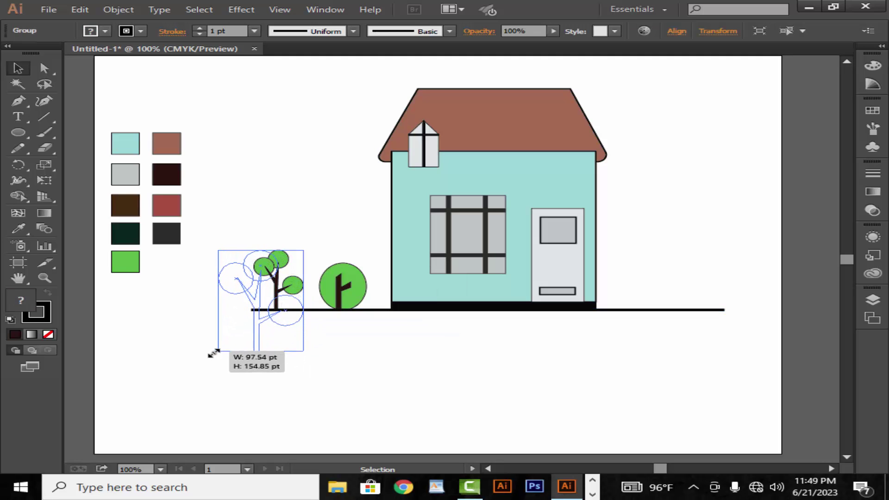
pyautogui.click(291, 371)
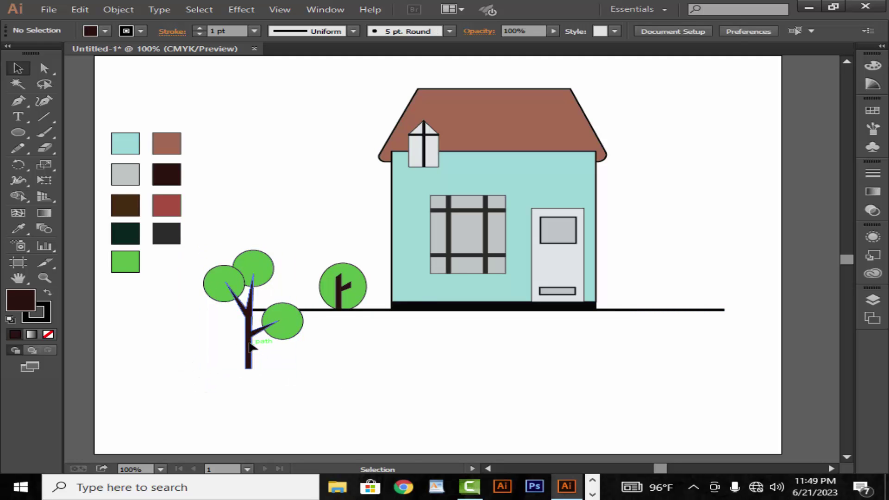
pyautogui.moveTo(252, 346); pyautogui.dragTo(286, 292)
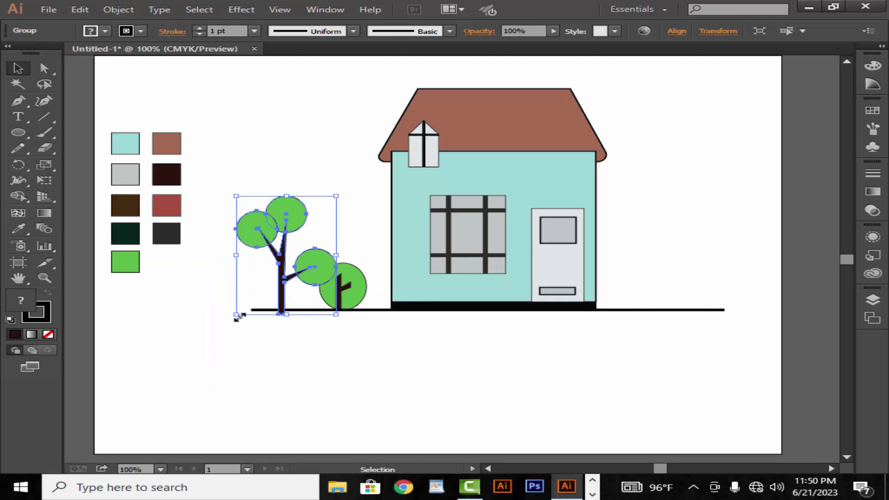
# - Enlarge the tree to about house height and set it on the ground line
pyautogui.moveTo(236, 315); pyautogui.dragTo(193, 363)
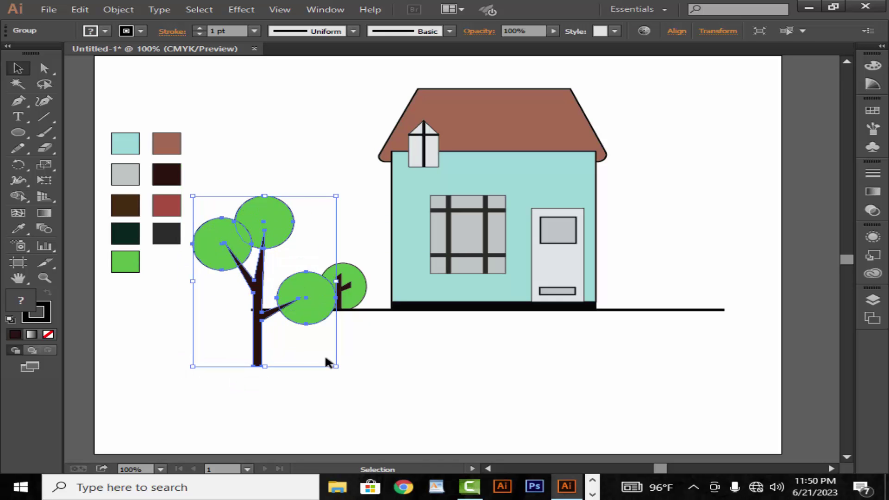
pyautogui.click(328, 361)
pyautogui.moveTo(257, 332); pyautogui.dragTo(292, 275)
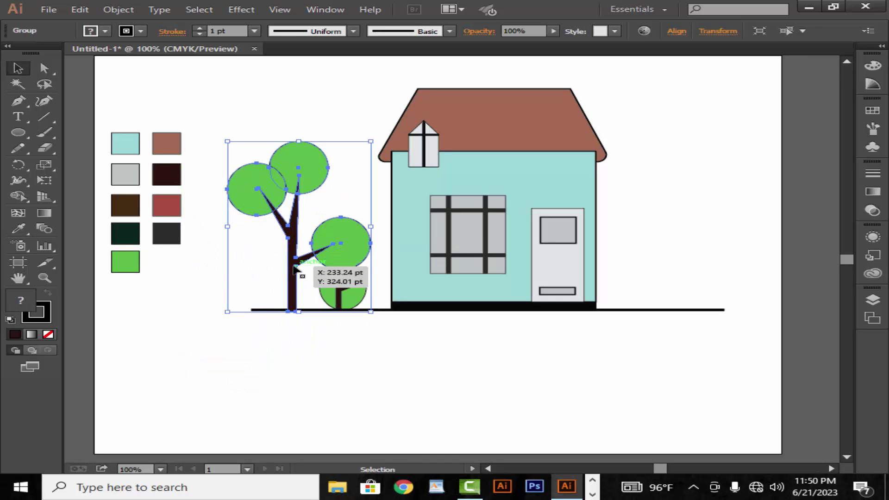
pyautogui.click(264, 257)
pyautogui.moveTo(295, 309); pyautogui.dragTo(298, 307)
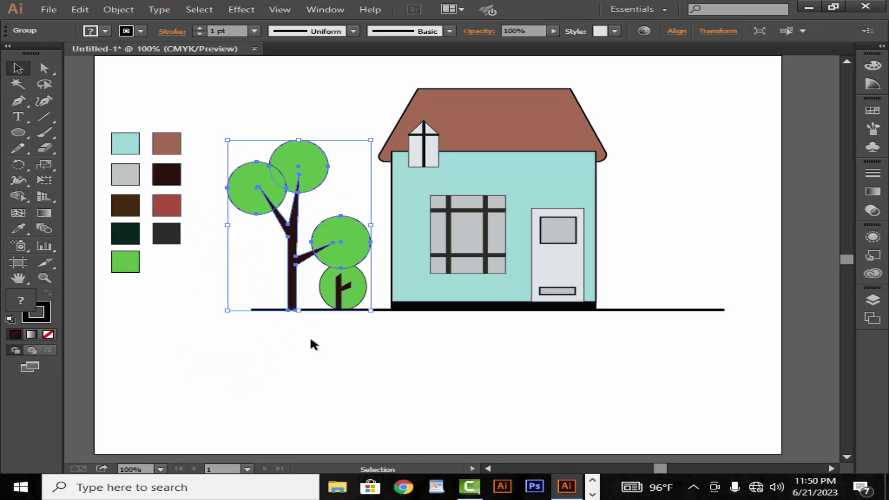
pyautogui.click(310, 335)
pyautogui.click(320, 310)
pyautogui.rightClick(323, 315)
pyautogui.moveTo(367, 288)
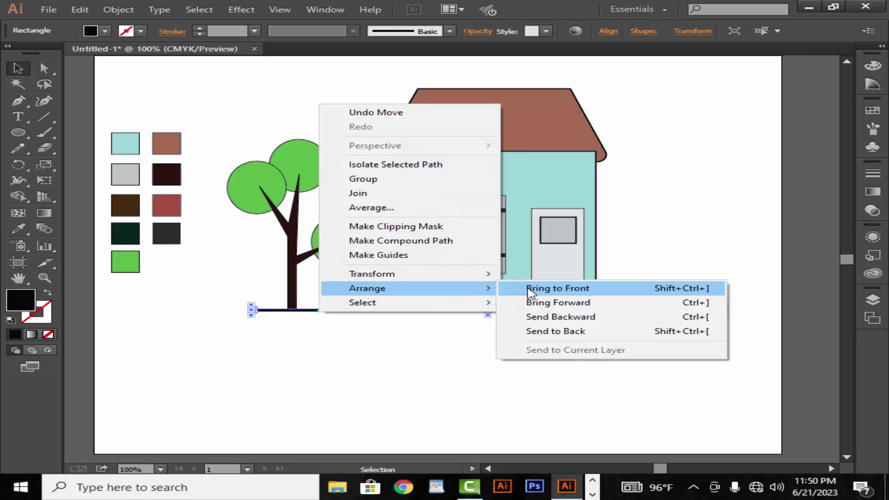
# - Bring the ground line to the front and group the round tree's trunk and circle
pyautogui.click(526, 291)
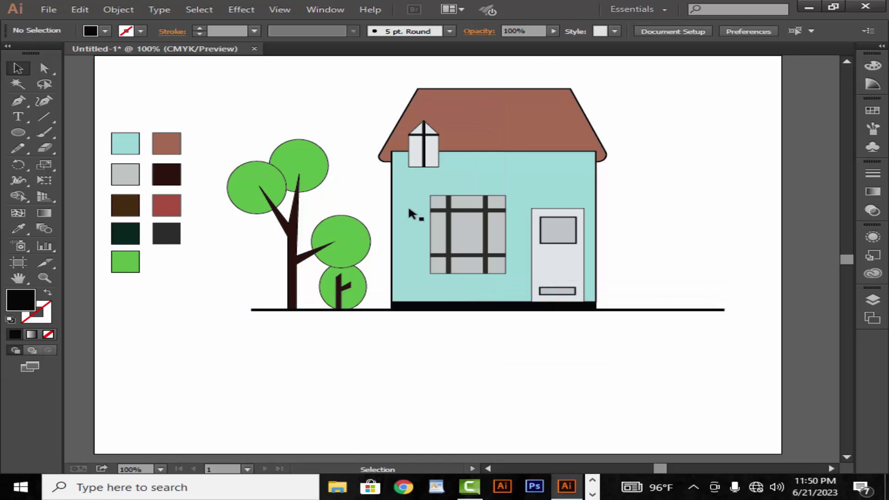
pyautogui.click(344, 289)
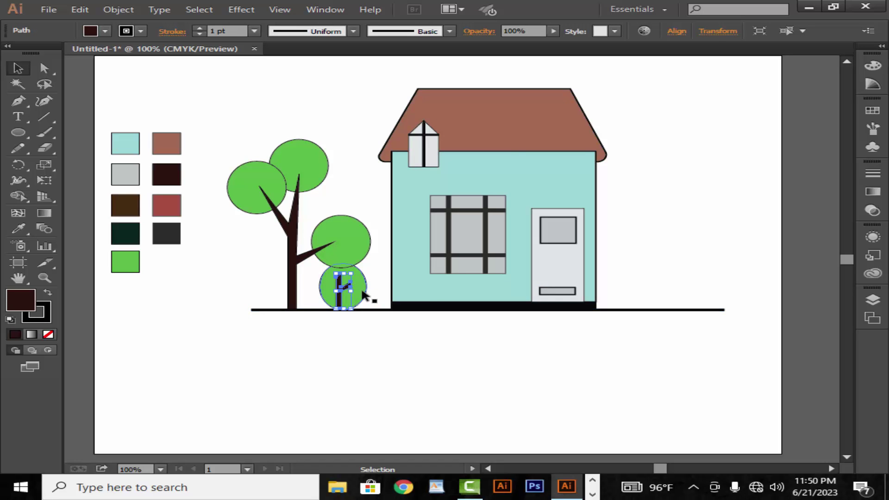
pyautogui.keyDown('shift'); pyautogui.click(362, 294); pyautogui.keyUp('shift')
pyautogui.rightClick(336, 295)
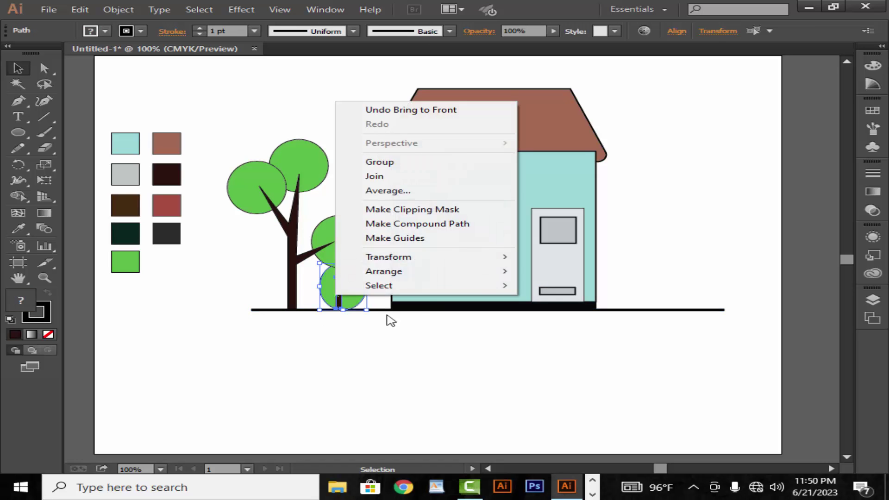
pyautogui.click(465, 162)
# - Move the grouped round tree right, between the tall tree and the house wall
pyautogui.moveTo(351, 300); pyautogui.dragTo(384, 308)
pyautogui.click(362, 365)
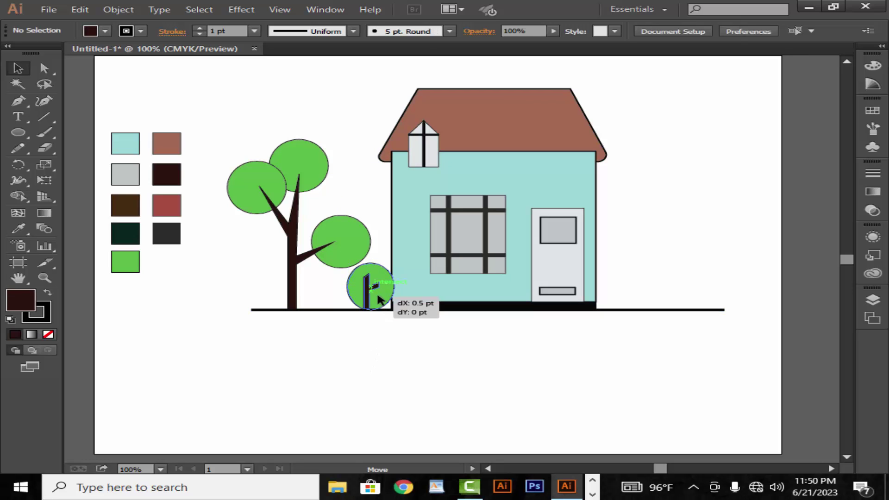
pyautogui.click(243, 320)
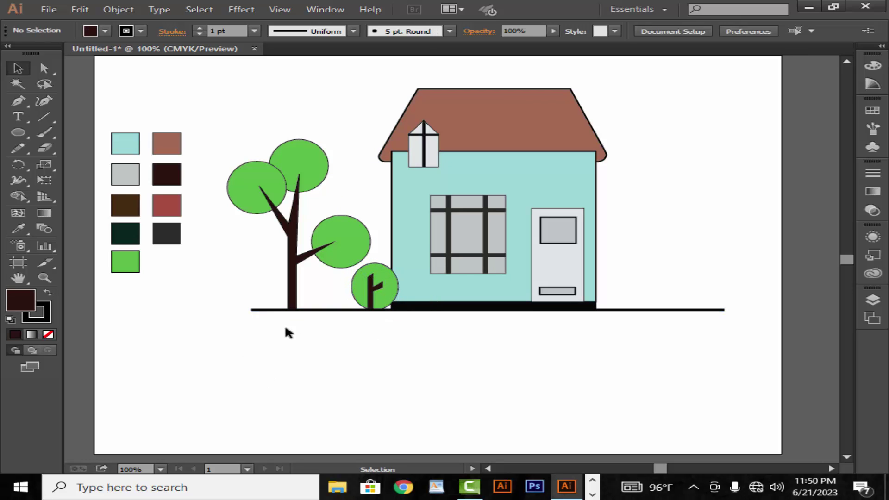
# - Ungroup the tall forked tree into separate shapes
pyautogui.press('z')
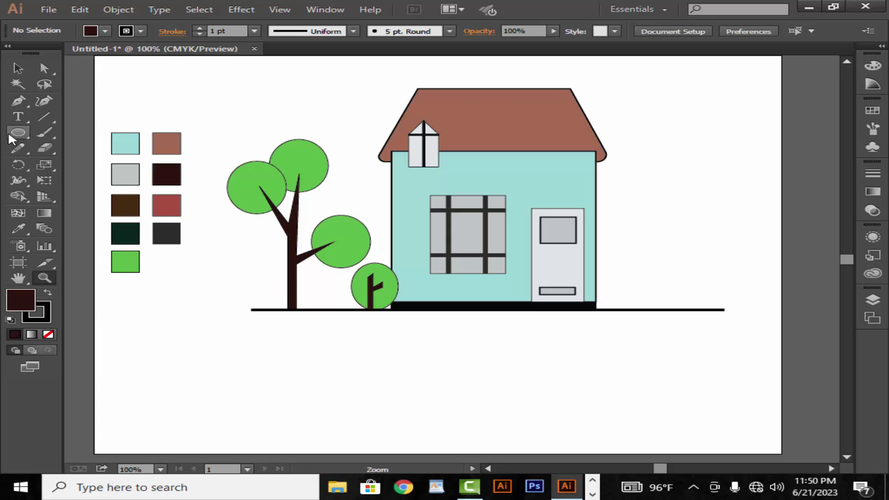
pyautogui.press('v')
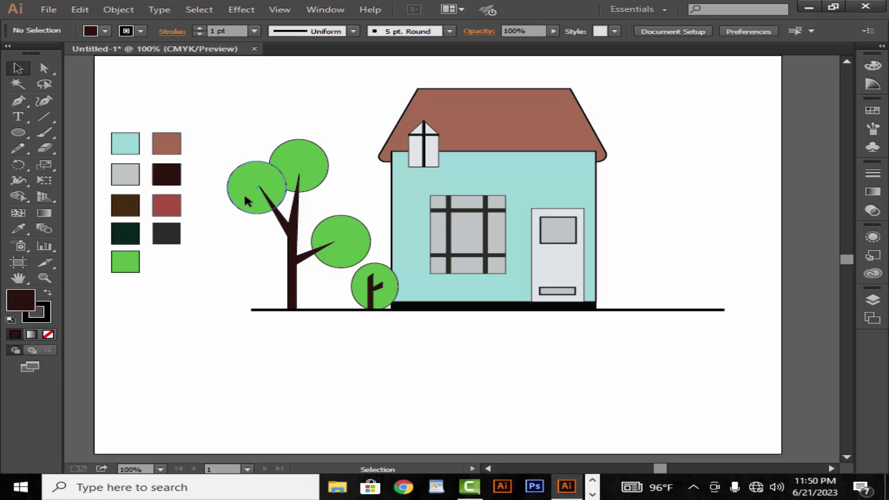
pyautogui.moveTo(242, 198); pyautogui.dragTo(247, 202)
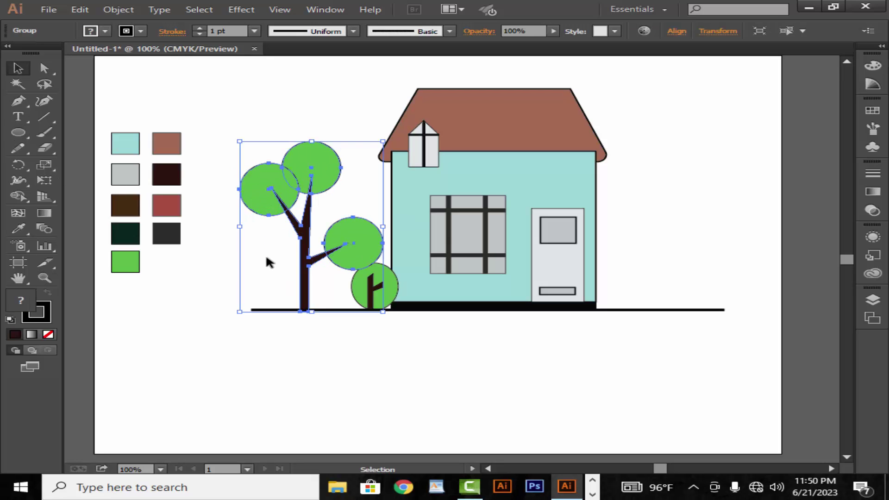
pyautogui.hotkey('ctrl', 'z')
pyautogui.rightClick(290, 289)
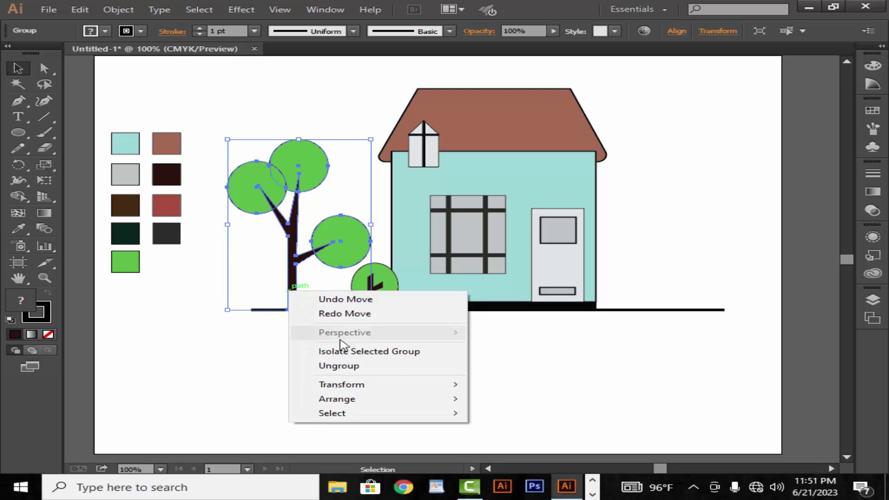
pyautogui.click(357, 368)
pyautogui.click(506, 370)
# - Make a slightly smaller offset copy of the left leaf circle
pyautogui.click(247, 188)
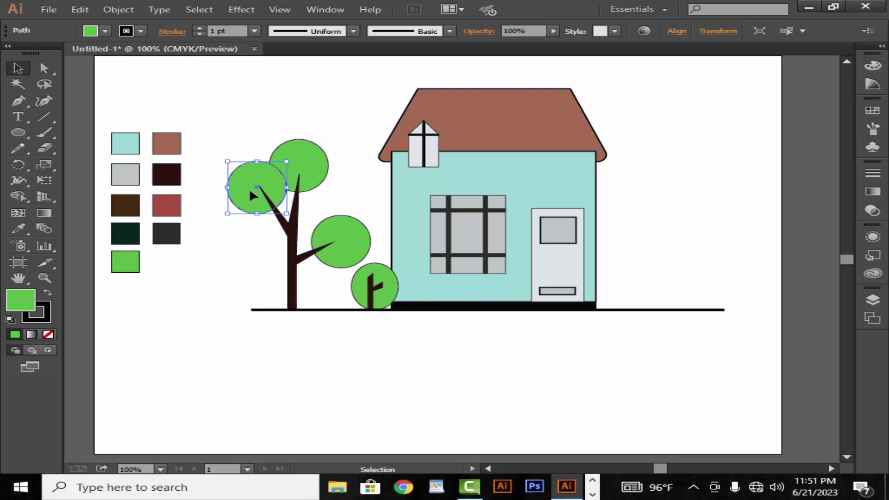
pyautogui.moveTo(251, 192); pyautogui.dragTo(261, 201)
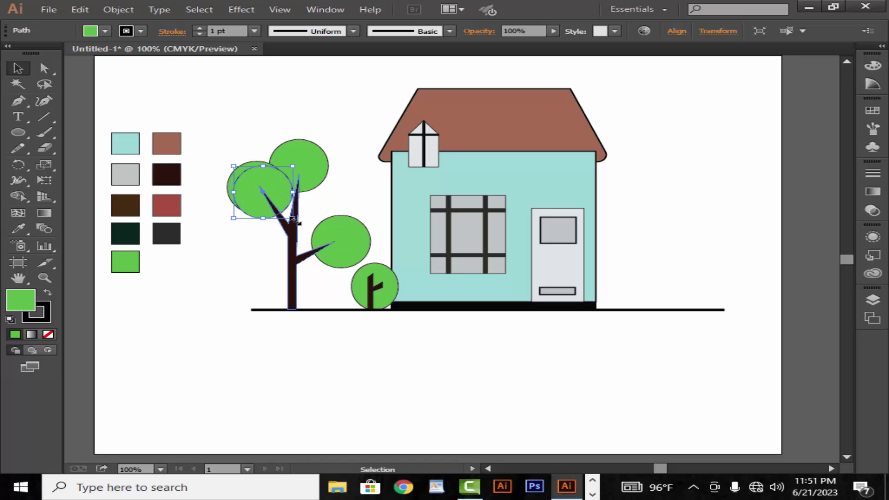
pyautogui.moveTo(292, 218); pyautogui.dragTo(286, 213)
pyautogui.click(233, 238)
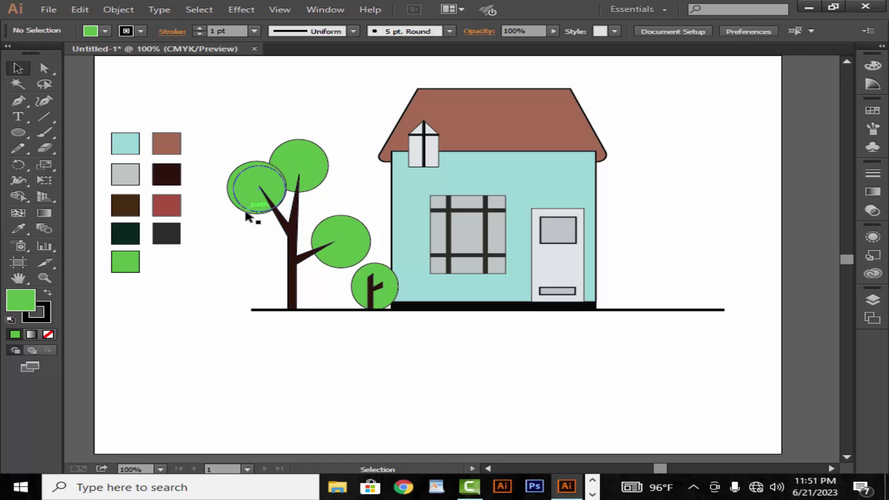
pyautogui.click(248, 214)
# - Fill the copied circle with a dark green chosen in the Color Picker
pyautogui.keyDown('shift'); pyautogui.click(125, 261); pyautogui.keyUp('shift')
pyautogui.doubleClick(21, 300)
pyautogui.click(409, 277)
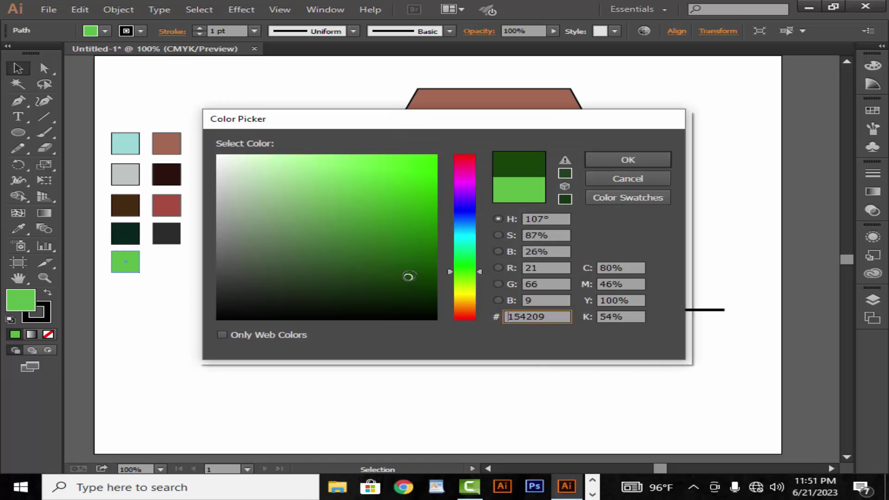
pyautogui.click(628, 160)
# - Use the Eyedropper to make the back circle dark green and the front leaf light green
pyautogui.click(228, 244)
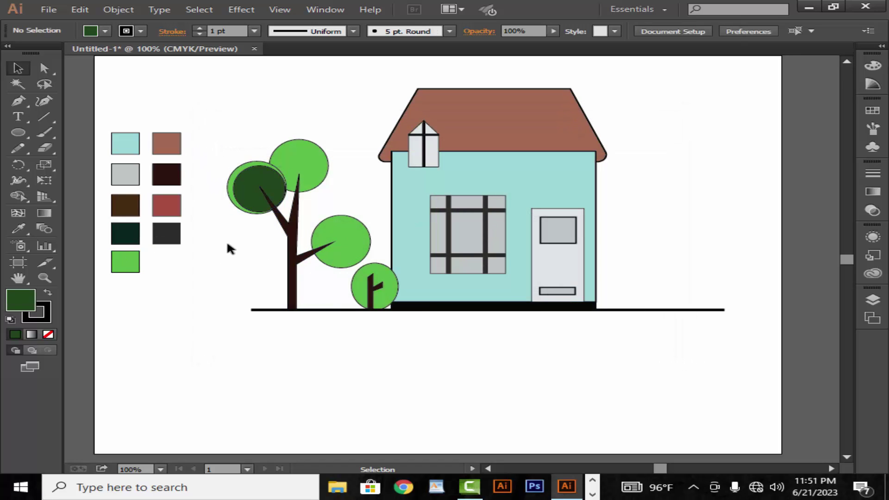
pyautogui.click(229, 195)
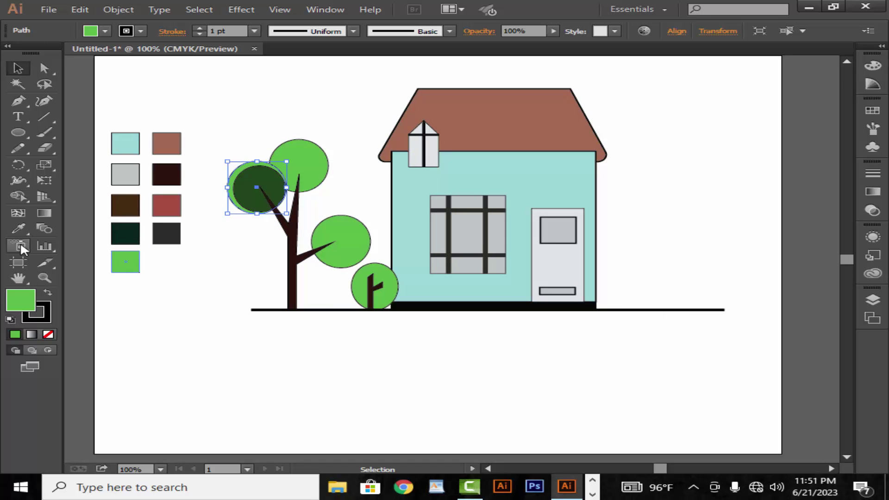
pyautogui.press('i')
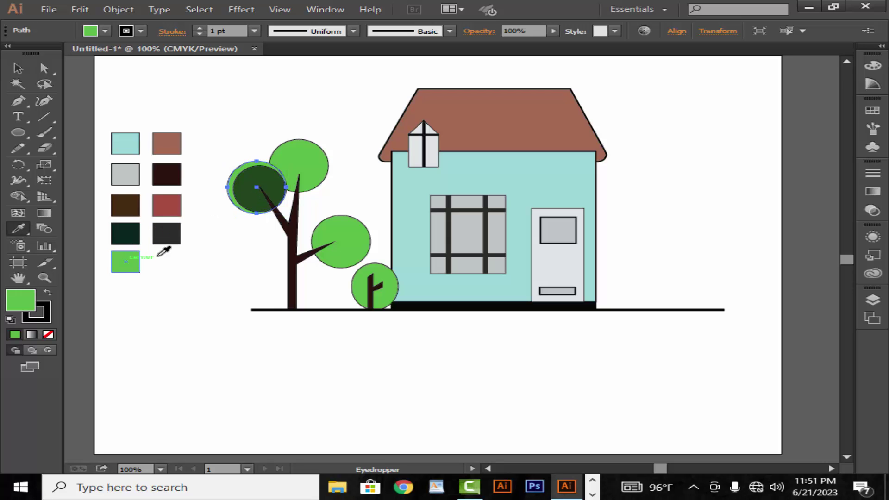
pyautogui.click(244, 200)
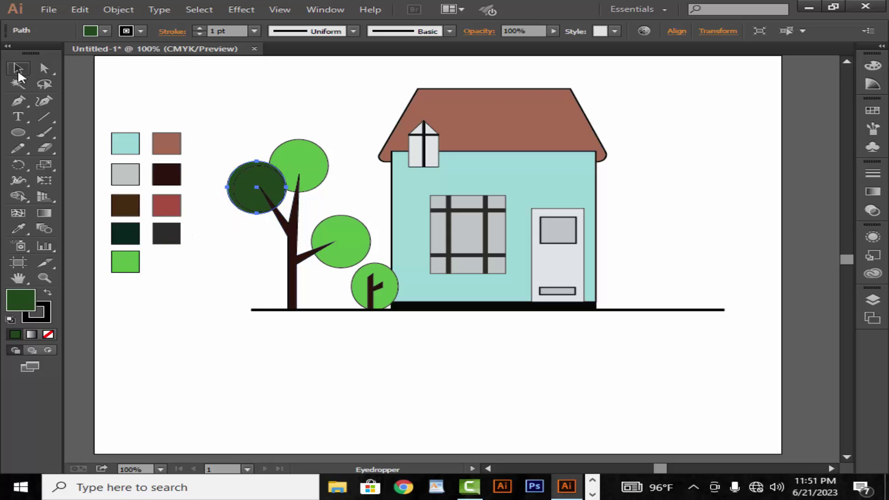
pyautogui.click(19, 228)
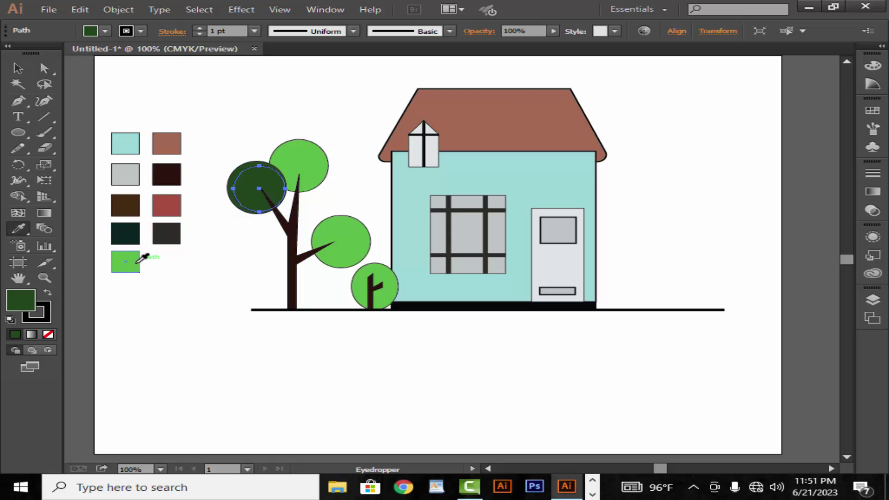
pyautogui.click(137, 262)
pyautogui.press('v')
pyautogui.click(245, 287)
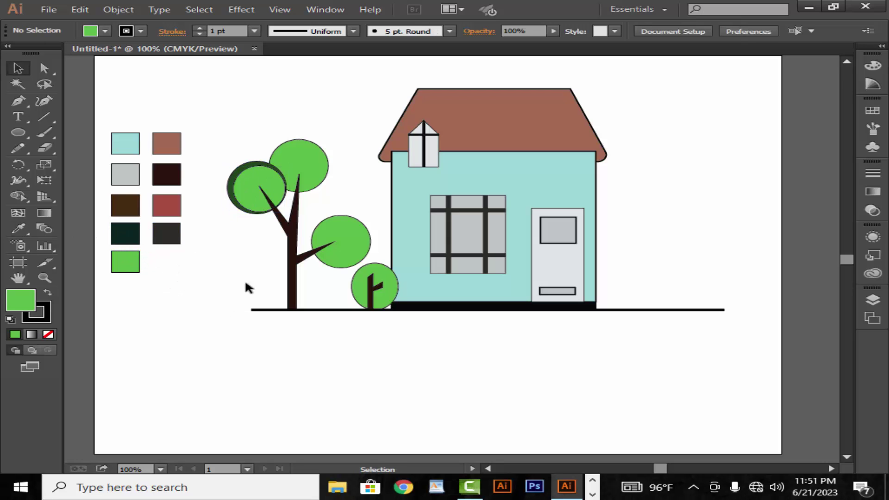
# - Add a dark-green shadow circle against the top leaf circle
pyautogui.moveTo(277, 199)
pyautogui.mouseDown()
pyautogui.moveTo(315, 175)
pyautogui.moveTo(242, 210)
pyautogui.moveTo(315, 181)
pyautogui.moveTo(301, 165)
pyautogui.mouseUp()
pyautogui.click(328, 159)
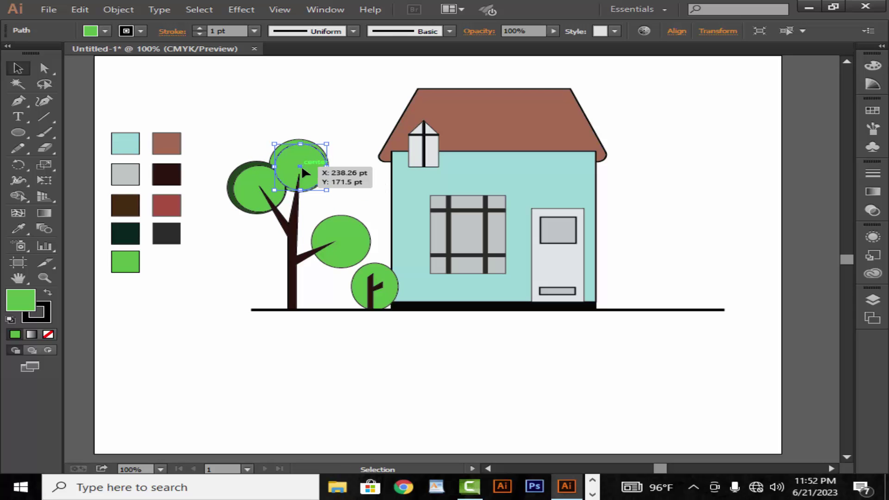
pyautogui.moveTo(341, 162); pyautogui.dragTo(291, 139)
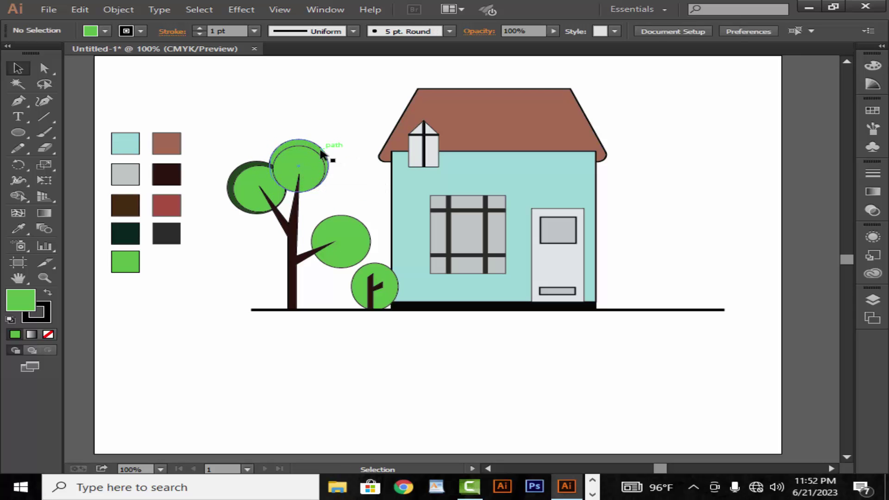
pyautogui.press('i')
pyautogui.click(230, 178)
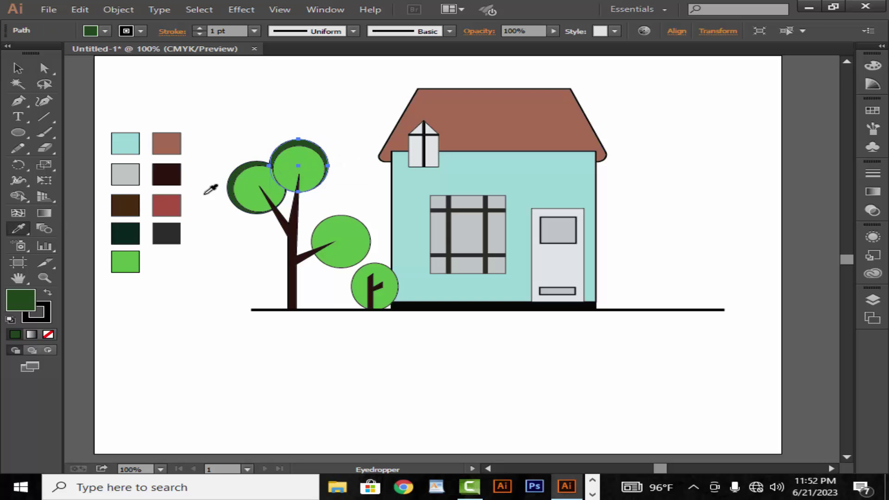
pyautogui.press('v')
pyautogui.click(375, 160)
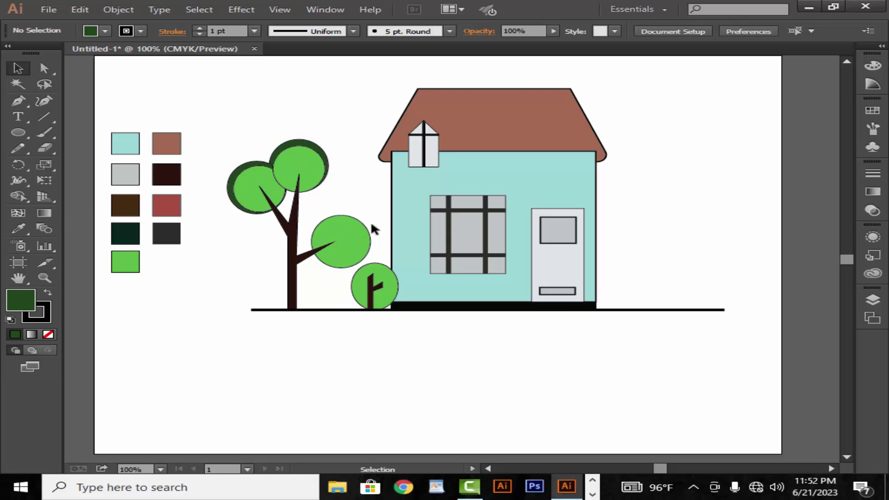
# - Copy a shadow circle onto the middle leaf and sample dark green into it
pyautogui.moveTo(324, 188)
pyautogui.mouseDown()
pyautogui.moveTo(356, 256)
pyautogui.moveTo(349, 260)
pyautogui.mouseUp()
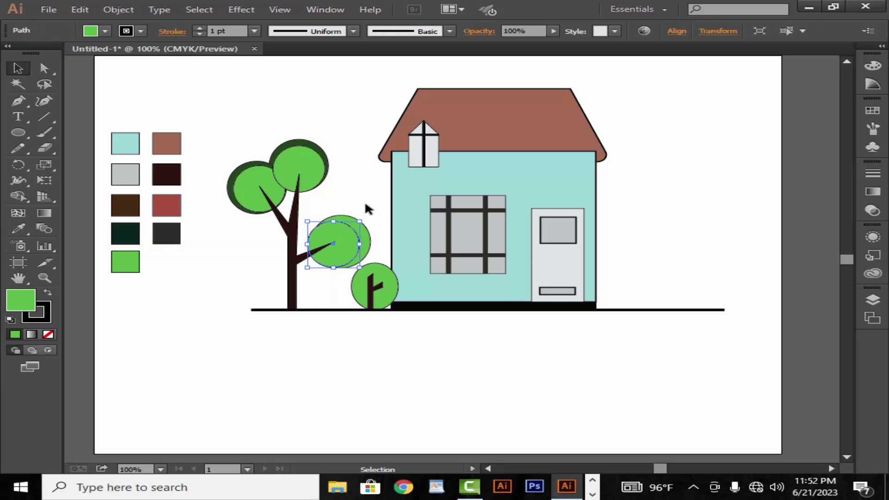
pyautogui.press('Right')
pyautogui.press('Right')
pyautogui.press('Right')
pyautogui.click(363, 202)
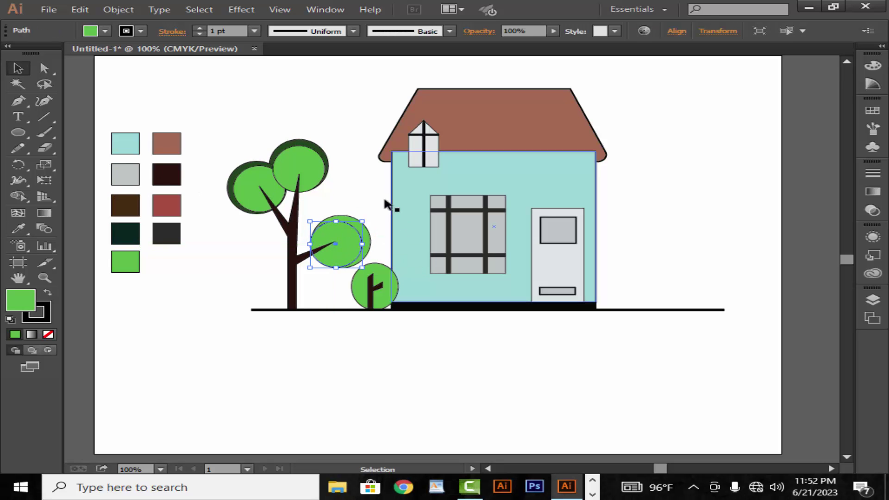
pyautogui.click(368, 238)
pyautogui.click(18, 228)
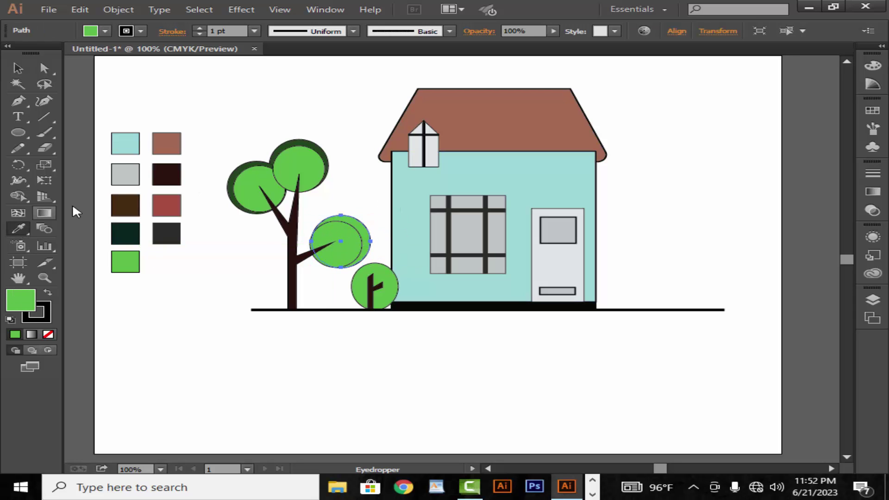
pyautogui.click(327, 154)
pyautogui.press('v')
pyautogui.click(379, 181)
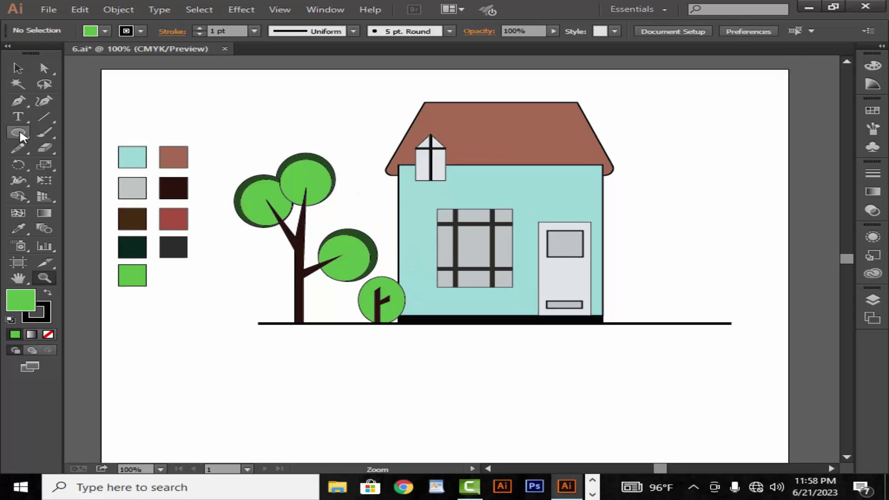
# - Draw a small green ellipse and delete its bottom anchor to make a half-dome bush on the ground line
pyautogui.click(19, 129)
pyautogui.click(88, 161)
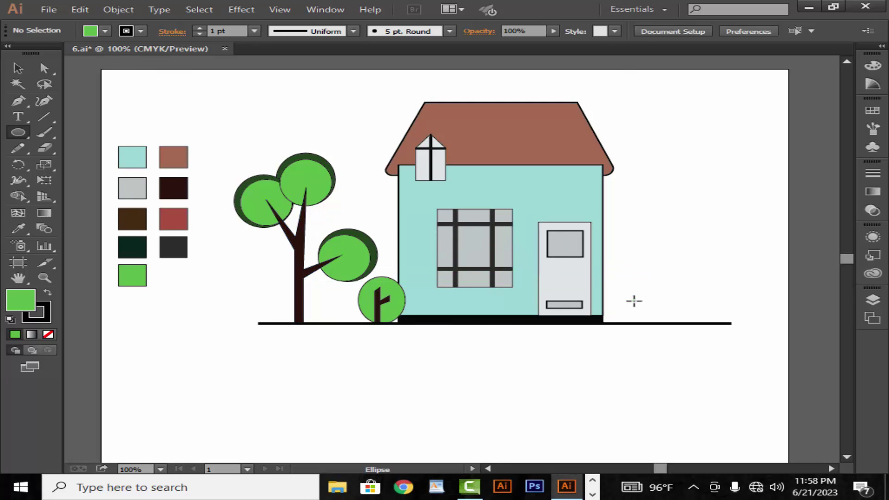
pyautogui.moveTo(630, 287); pyautogui.dragTo(665, 308)
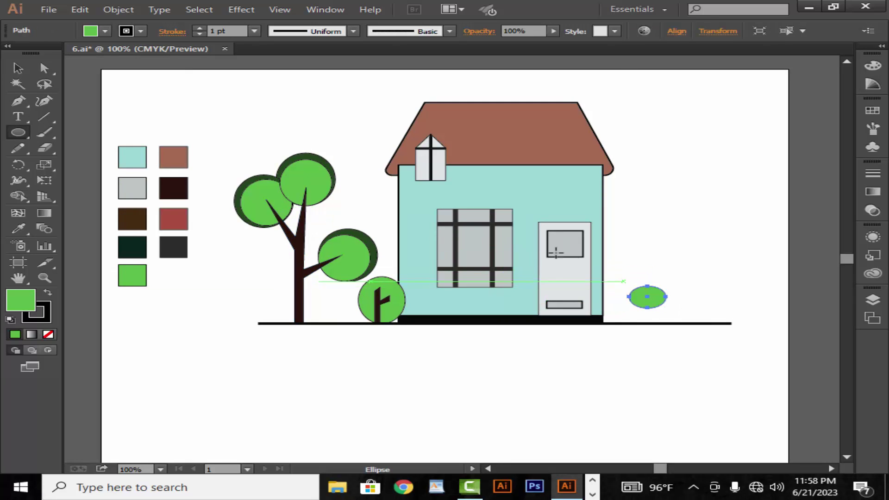
pyautogui.click(44, 67)
pyautogui.moveTo(647, 307); pyautogui.dragTo(647, 309)
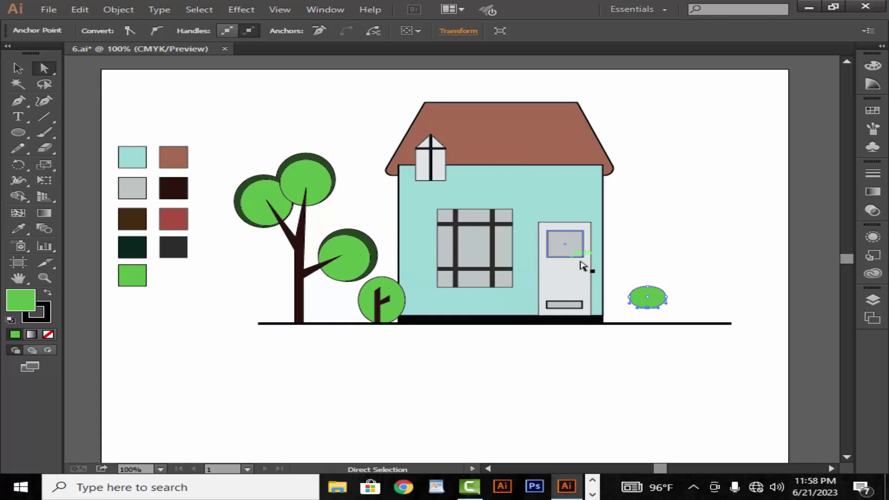
pyautogui.press('Delete')
pyautogui.moveTo(647, 295); pyautogui.dragTo(623, 319)
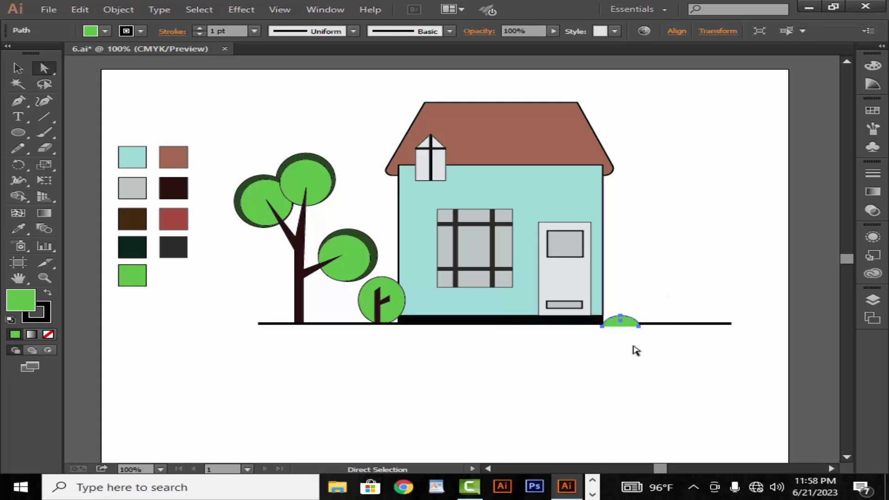
pyautogui.click(631, 329)
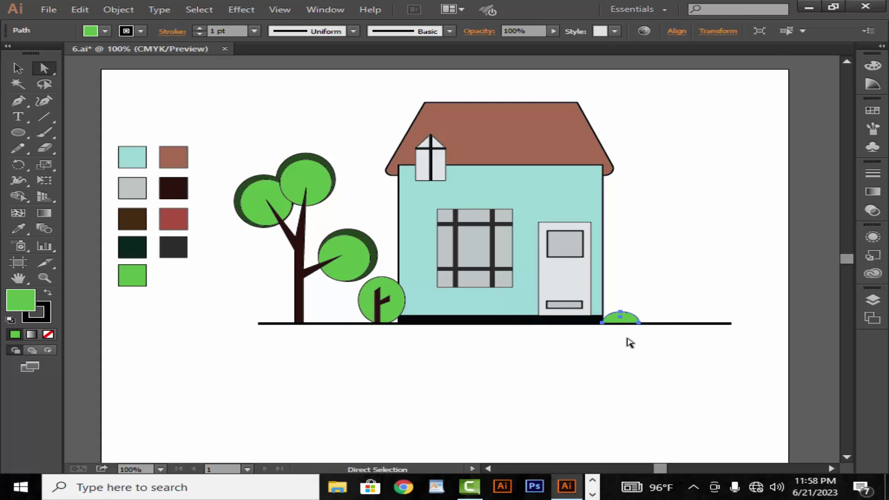
pyautogui.click(630, 343)
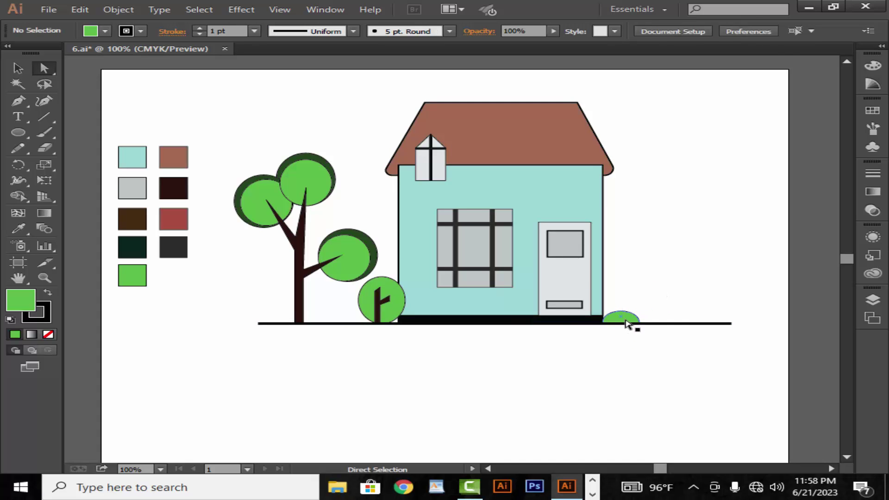
# - Duplicate the bush rightward along the ground, the second copy 33 pt further right
pyautogui.moveTo(626, 324)
pyautogui.mouseDown()
pyautogui.moveTo(656, 322)
pyautogui.moveTo(650, 304)
pyautogui.mouseUp()
pyautogui.press('v')
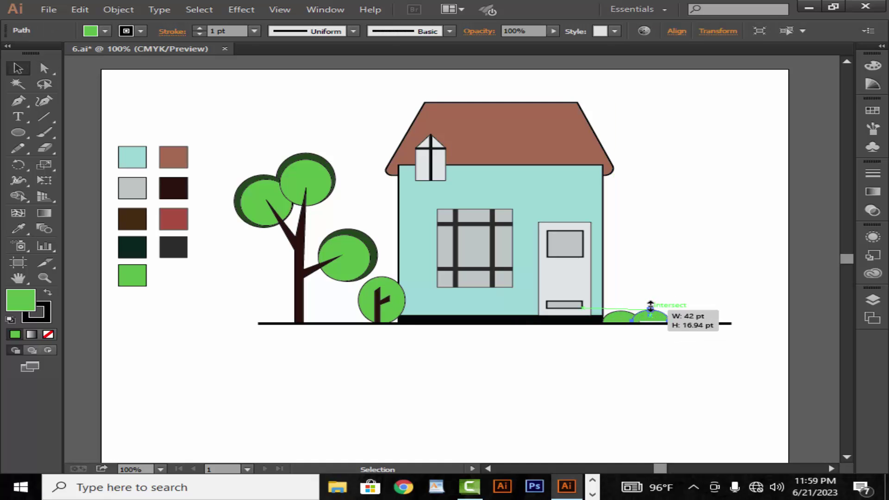
pyautogui.click(680, 272)
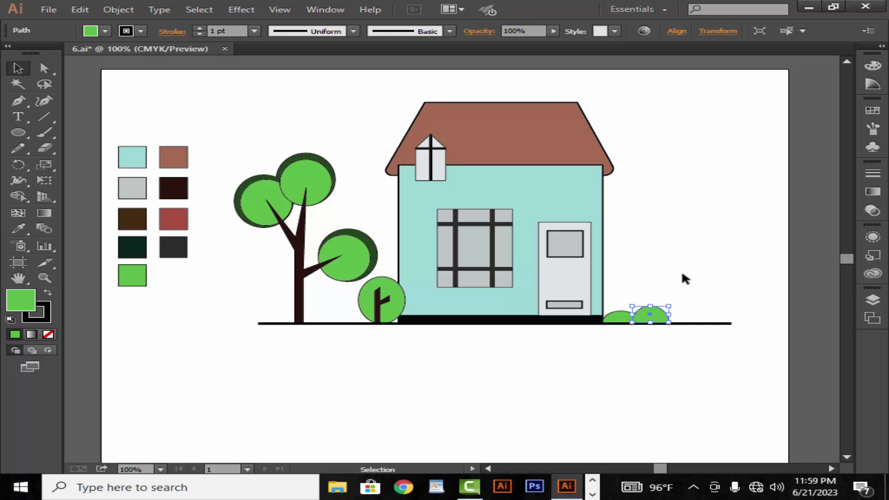
pyautogui.click(662, 322)
pyautogui.moveTo(666, 320); pyautogui.dragTo(731, 324)
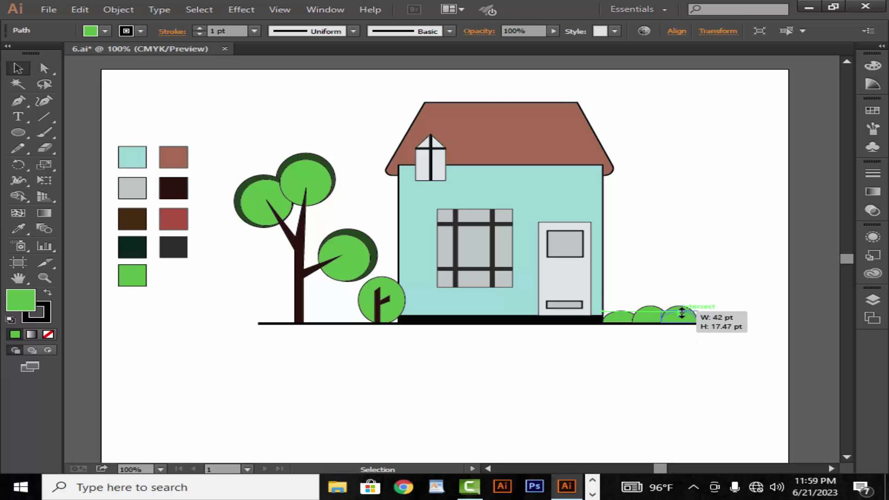